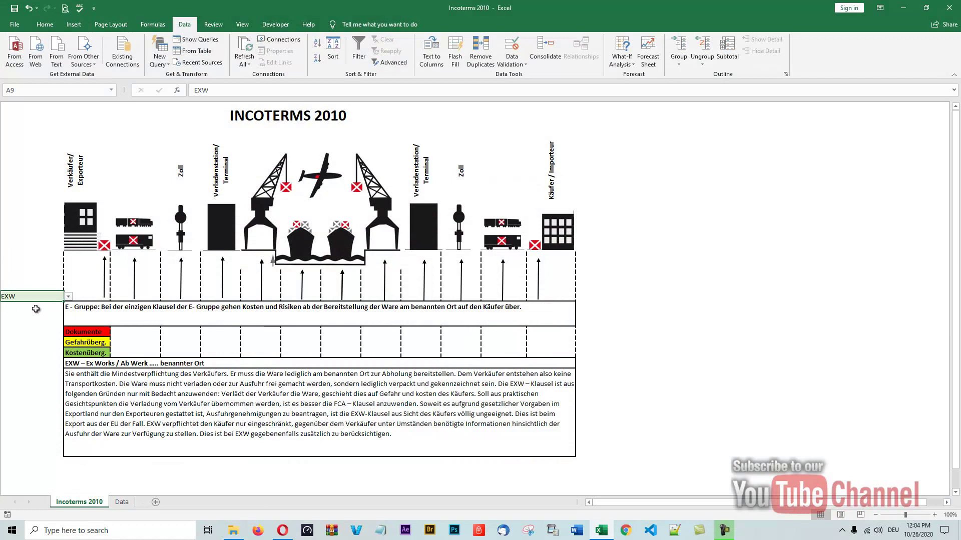
Step: Reset the Incoterm selection in cell A9 to "Bitte hier Starten"
click(68, 296)
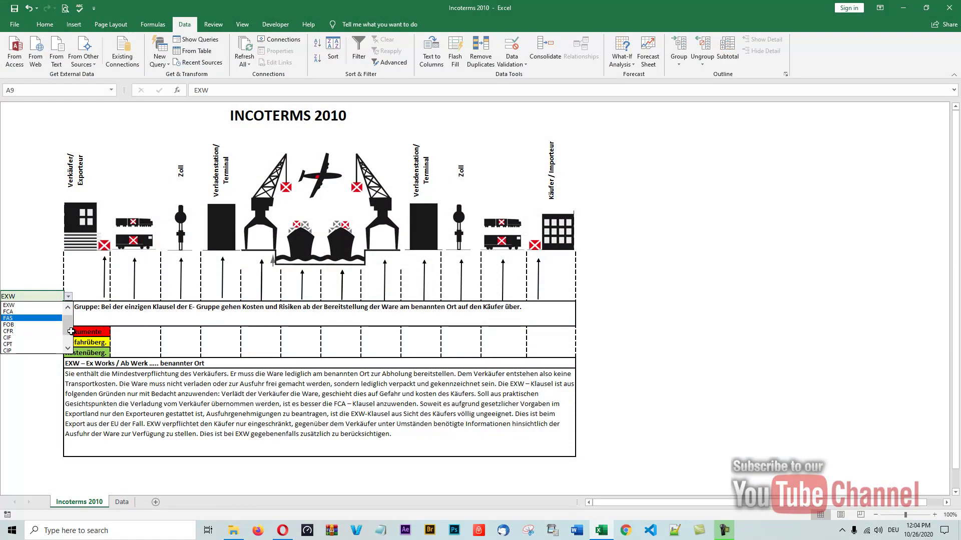
scroll(51, 320, up, 1)
click(37, 305)
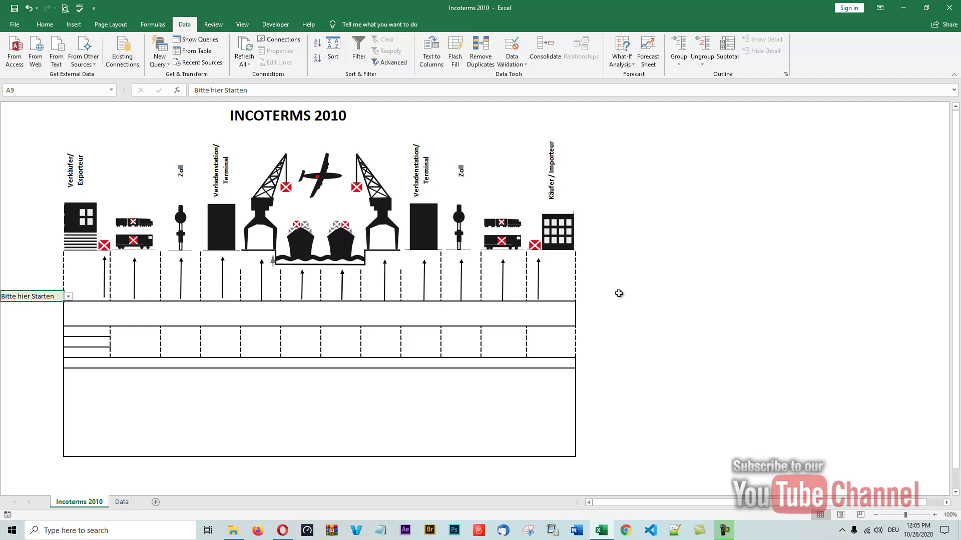
Step: Choose EXW and then FCA as the Incoterm in cell A9 to compare their clauses
click(69, 298)
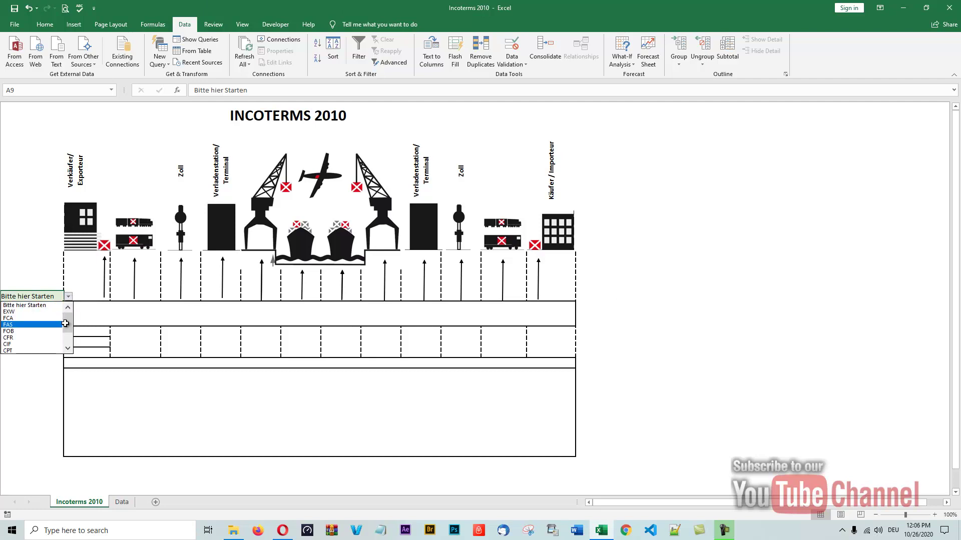
mouse_move(68, 322)
mouse_down()
mouse_move(68, 335)
mouse_move(73, 306)
mouse_up()
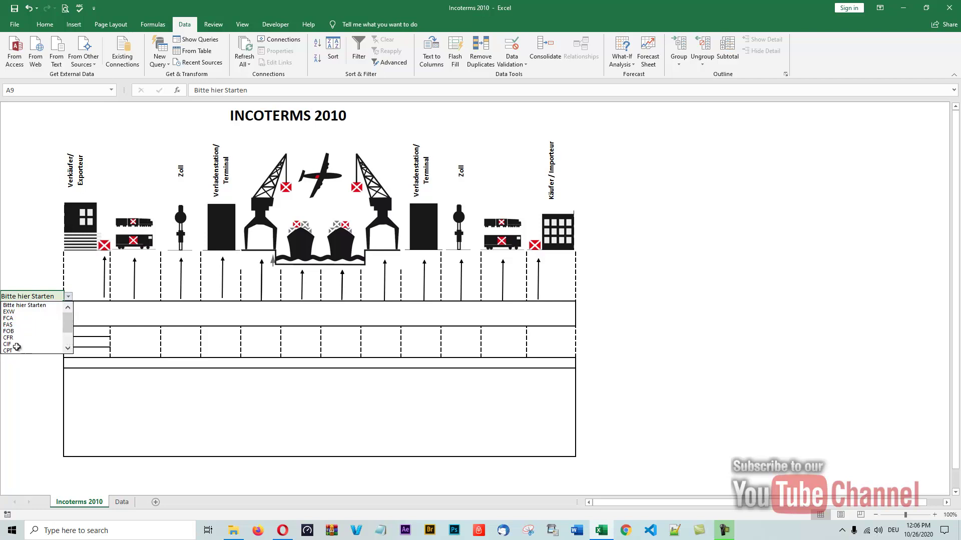
click(9, 311)
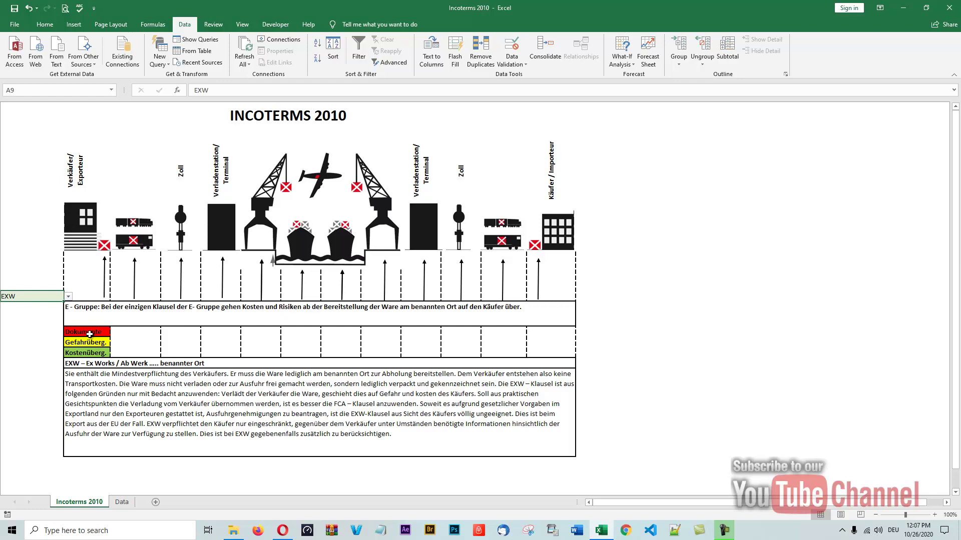
click(69, 297)
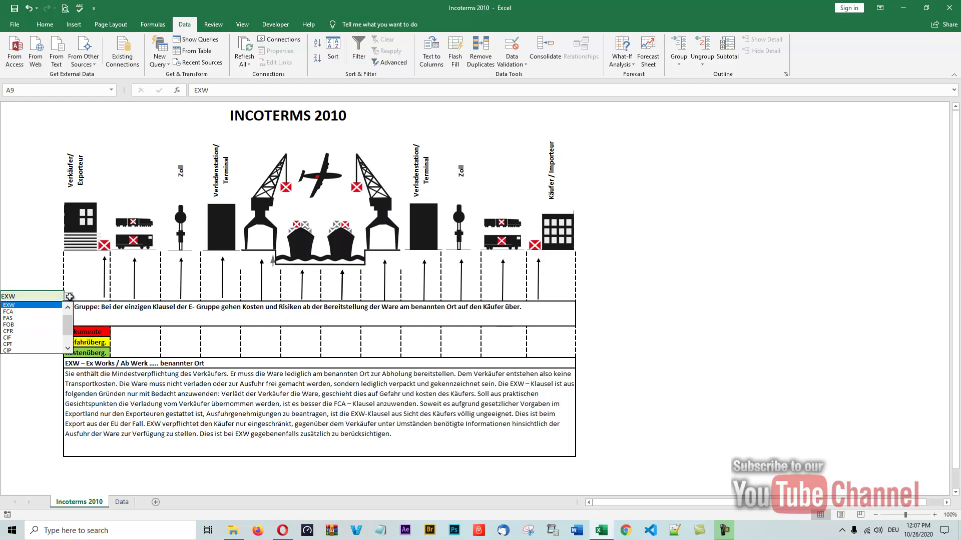
click(8, 312)
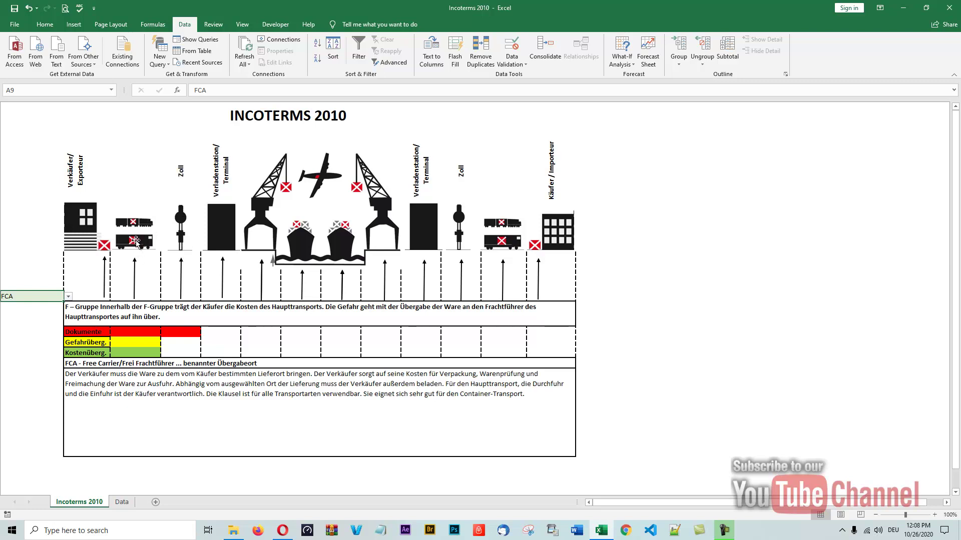
Step: Choose FAS as the Incoterm in cell A9 and select its Dokumente, Gefahrübergang and Kostenübergang rows across the whole chart
click(68, 296)
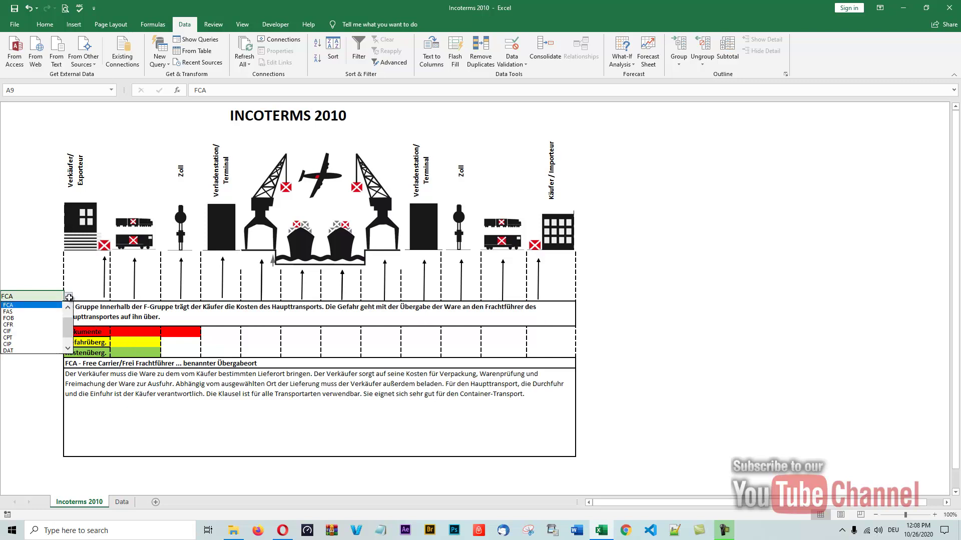
click(9, 311)
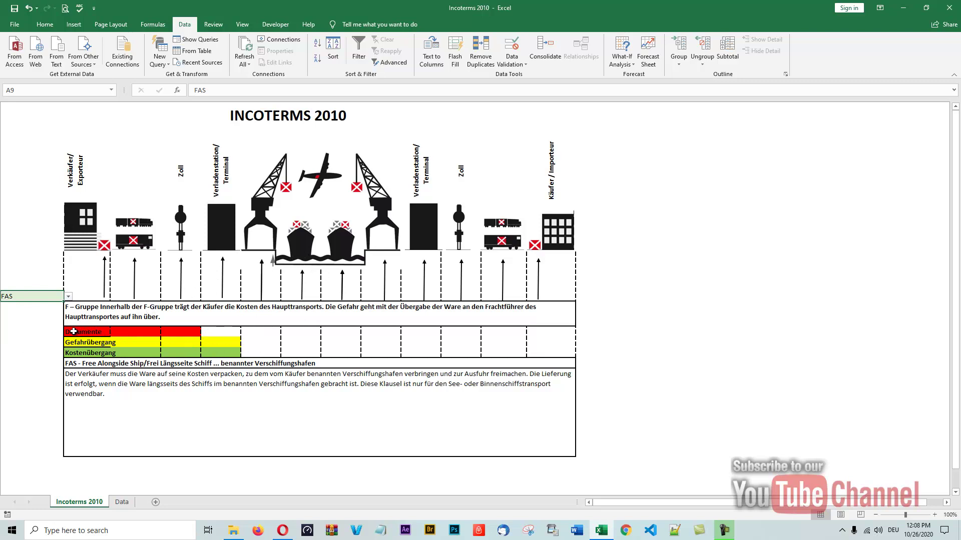
drag(76, 332, 551, 350)
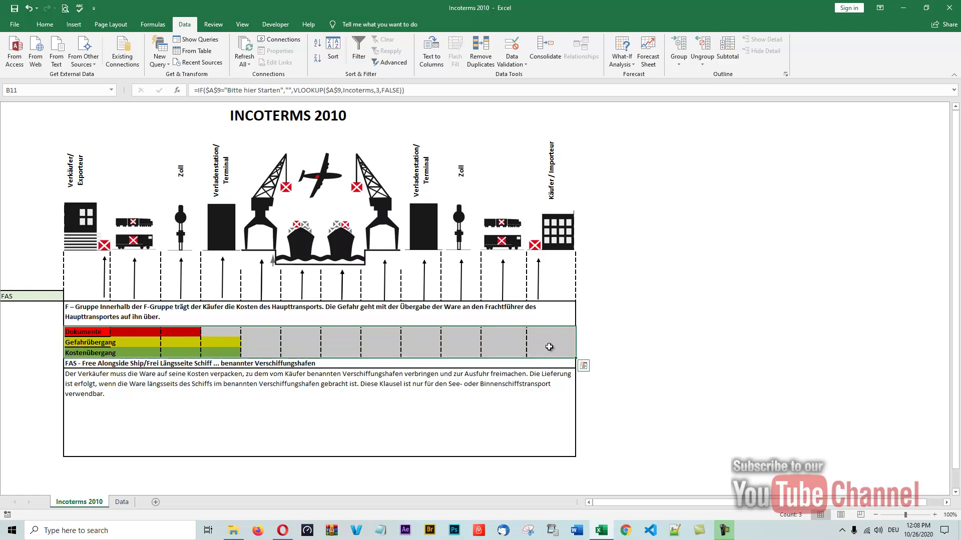
Step: Choose FOB as the Incoterm in cell A9
click(68, 296)
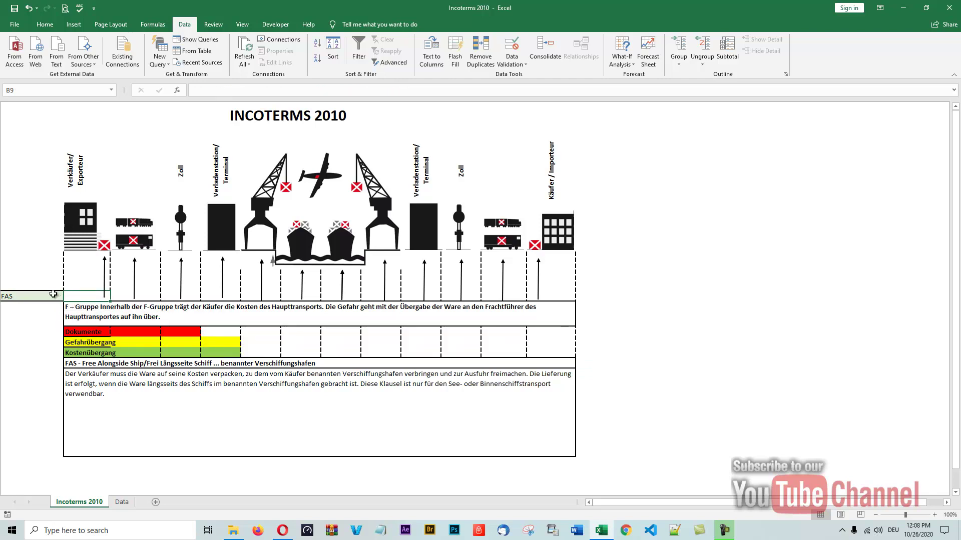
click(54, 295)
click(69, 297)
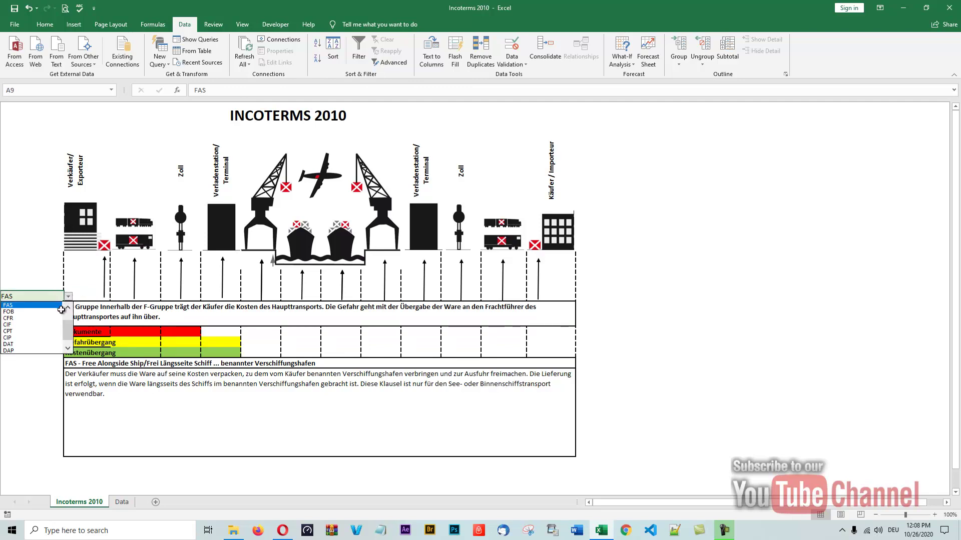
click(22, 312)
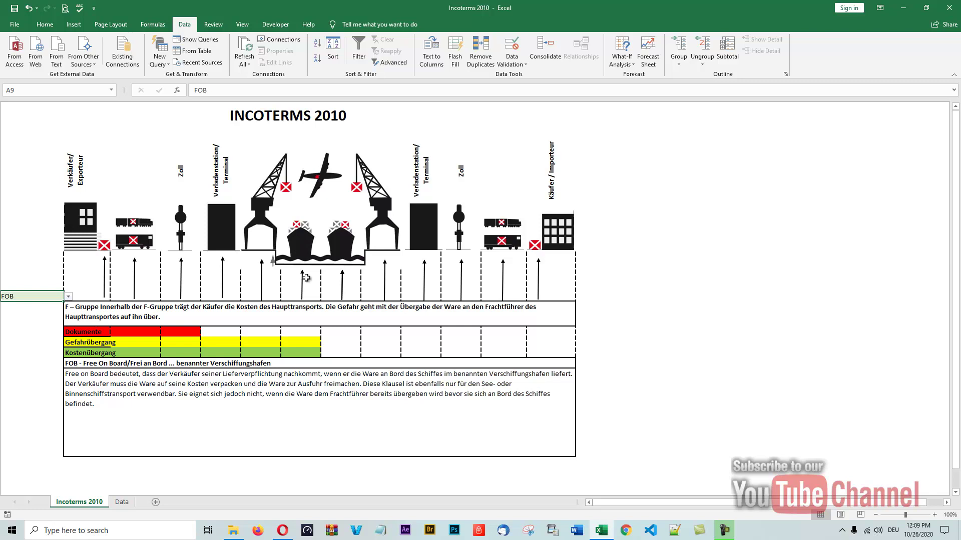
Step: Choose DDP as the Incoterm in cell A9, and return the selection to "Bitte hier Starten"
click(67, 297)
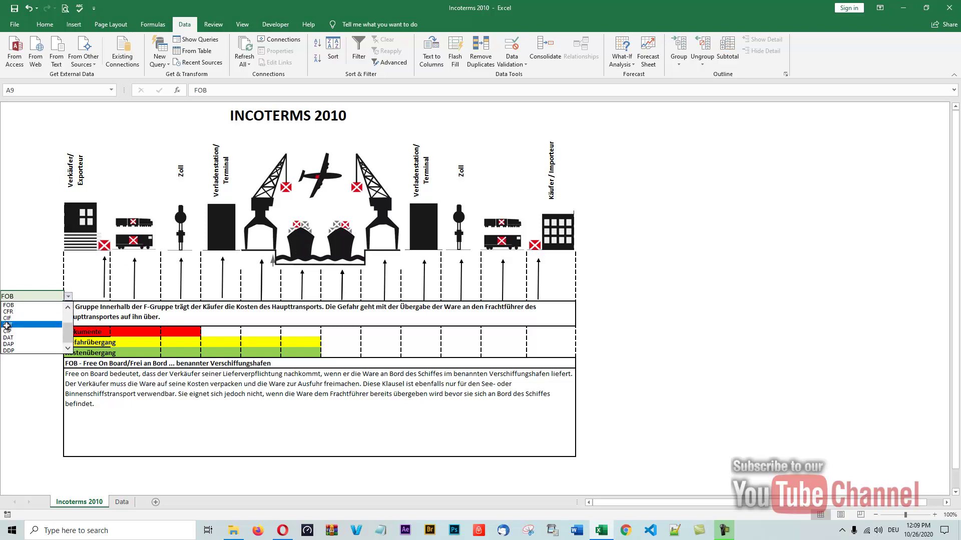
click(9, 351)
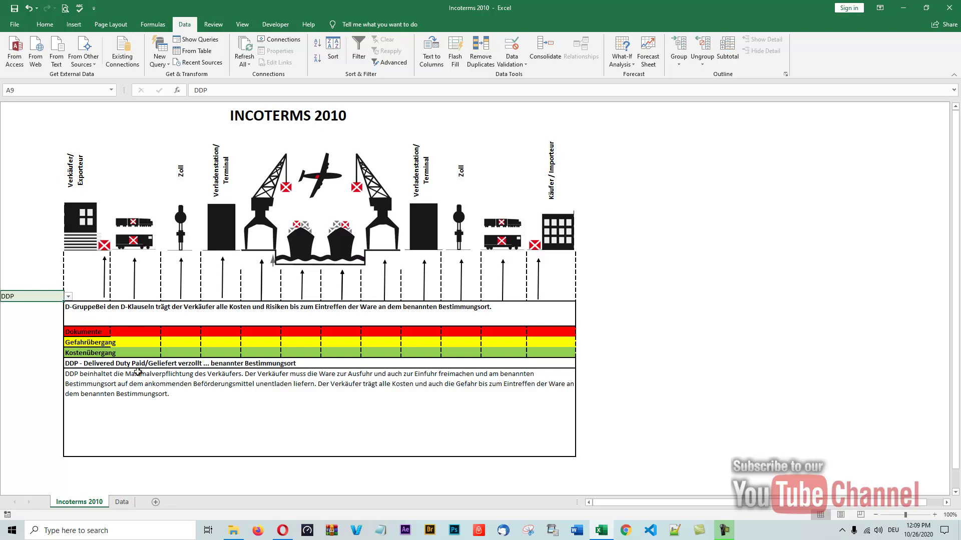
click(69, 297)
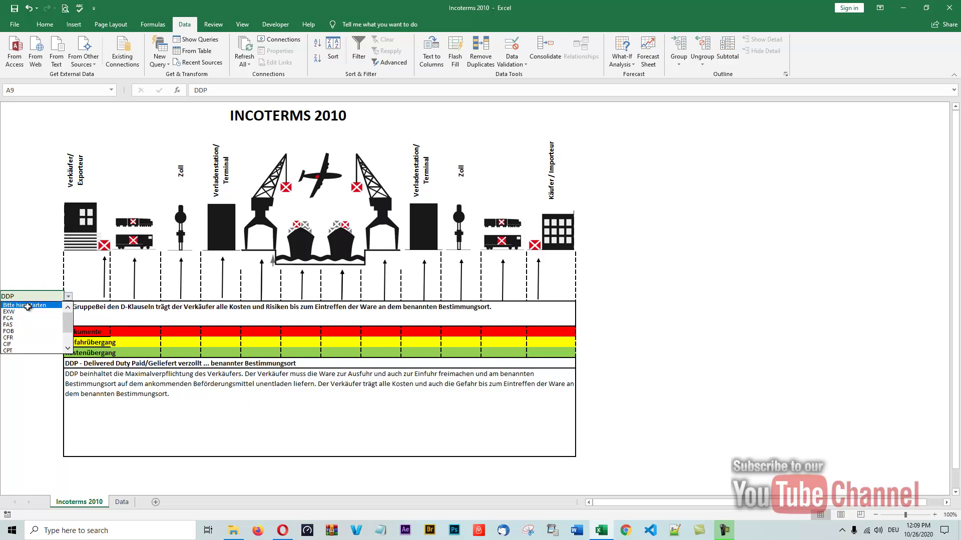
click(28, 305)
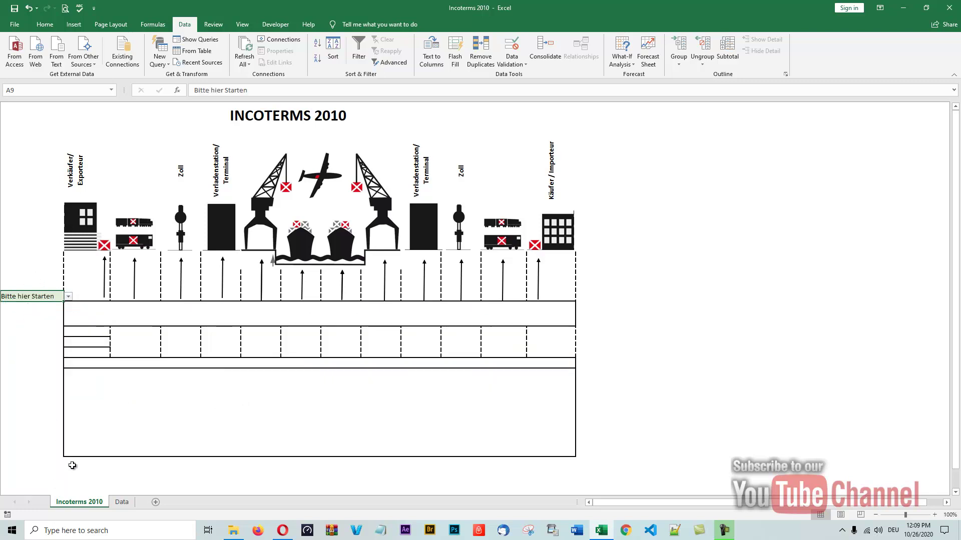
Step: Compare the column layout of the Data sheet with the lookup formulas in cells B11 to B15 of the Incoterms 2010 sheet
click(122, 502)
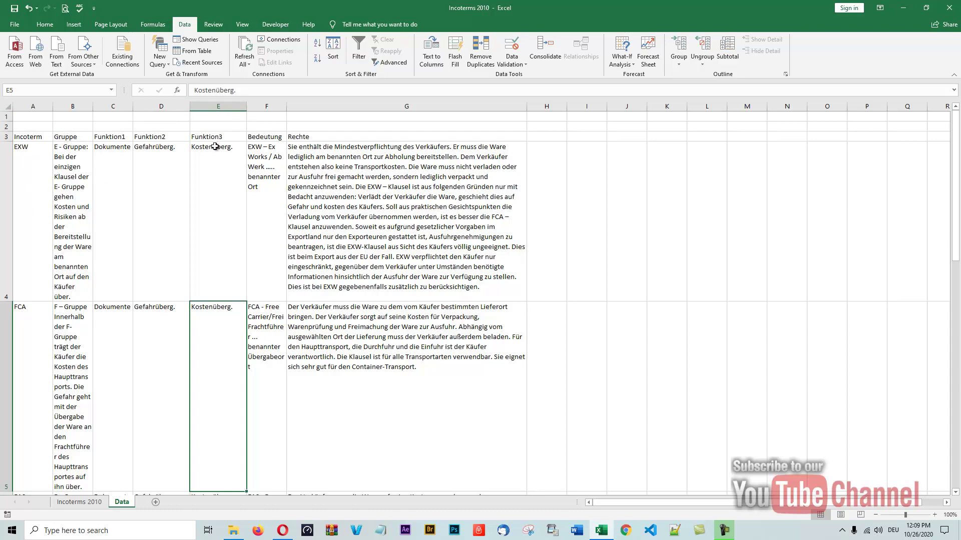
click(79, 502)
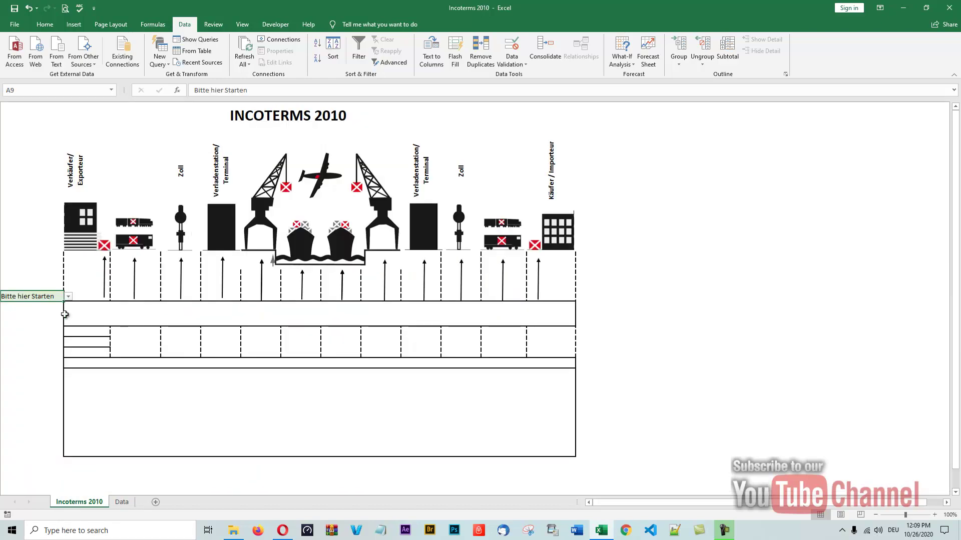
click(77, 332)
click(79, 341)
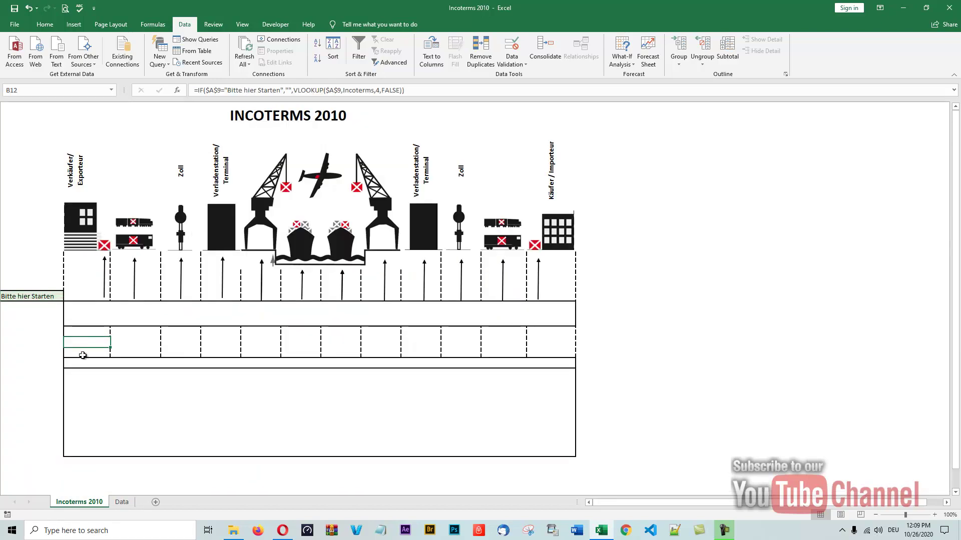
click(83, 355)
click(122, 501)
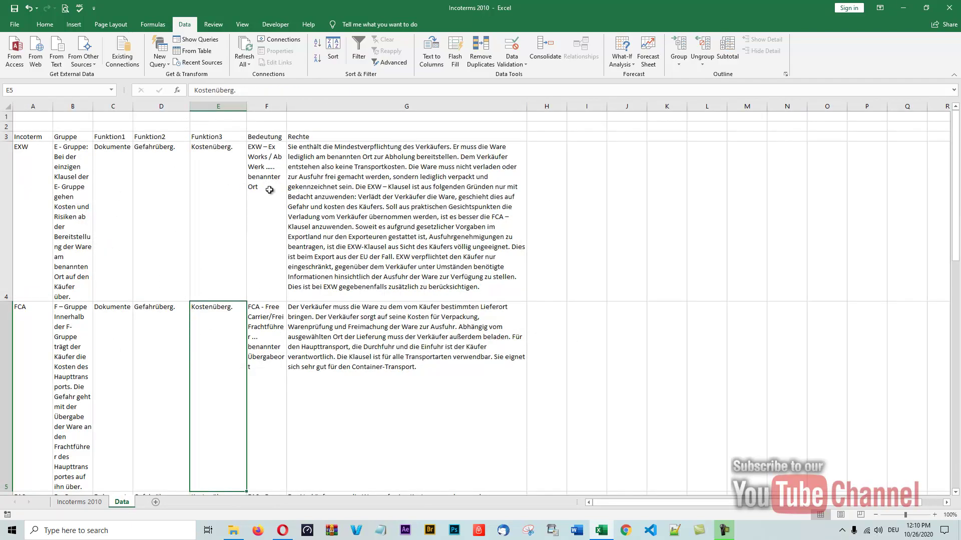
click(79, 502)
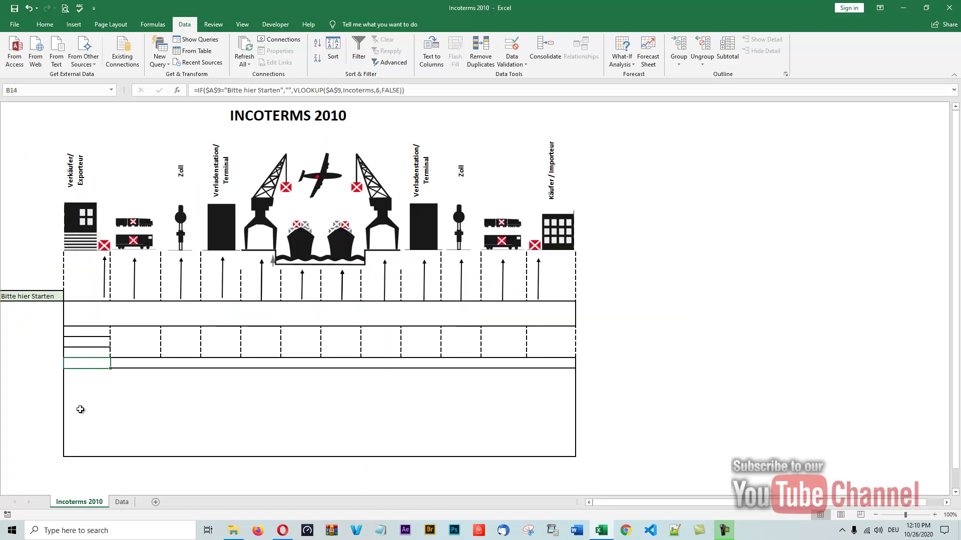
click(199, 395)
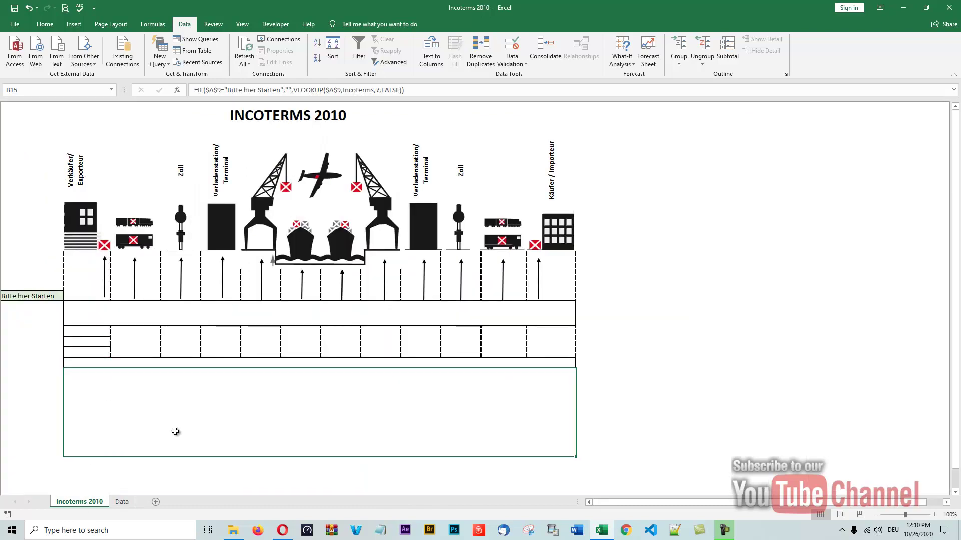
Step: Look through the Incoterm entries listed on the Data sheet
click(121, 502)
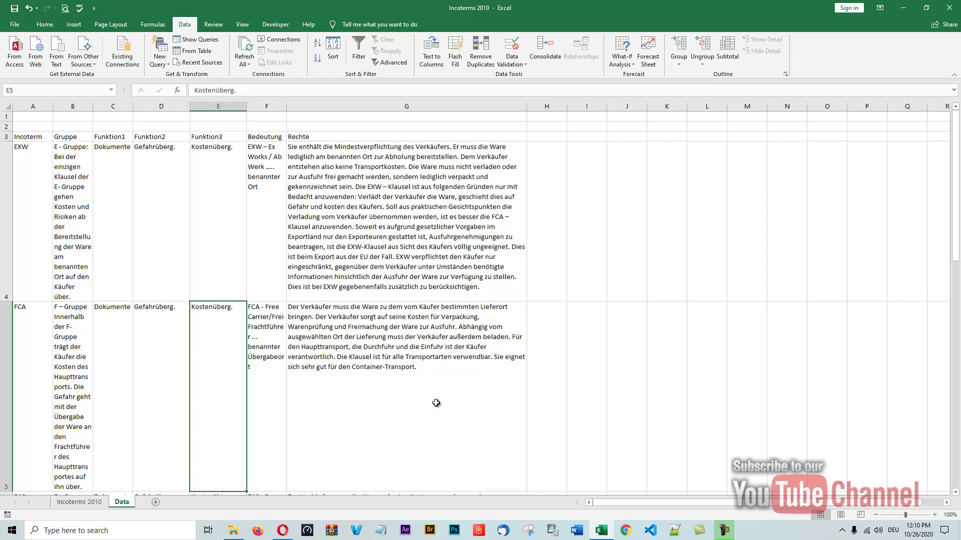
scroll(435, 399, down, 4)
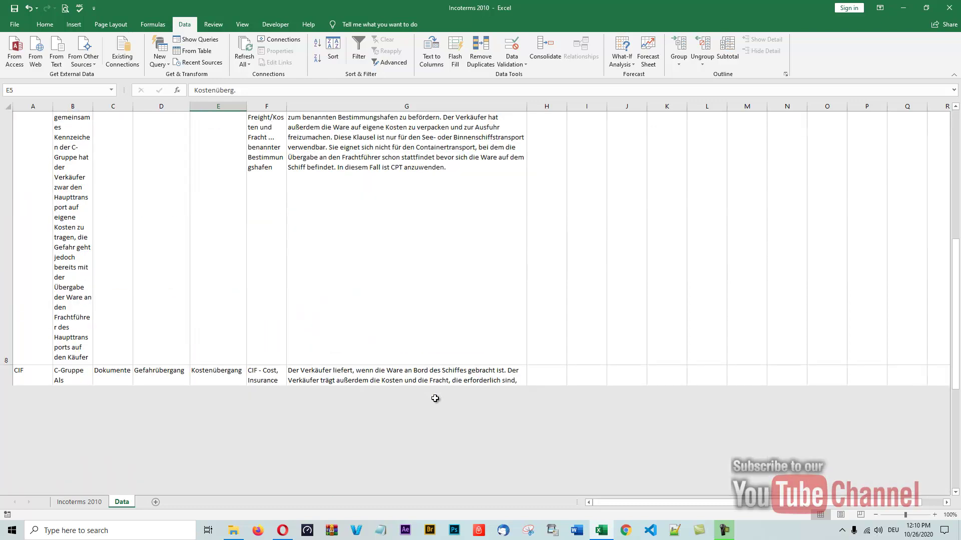
scroll(435, 399, up, 4)
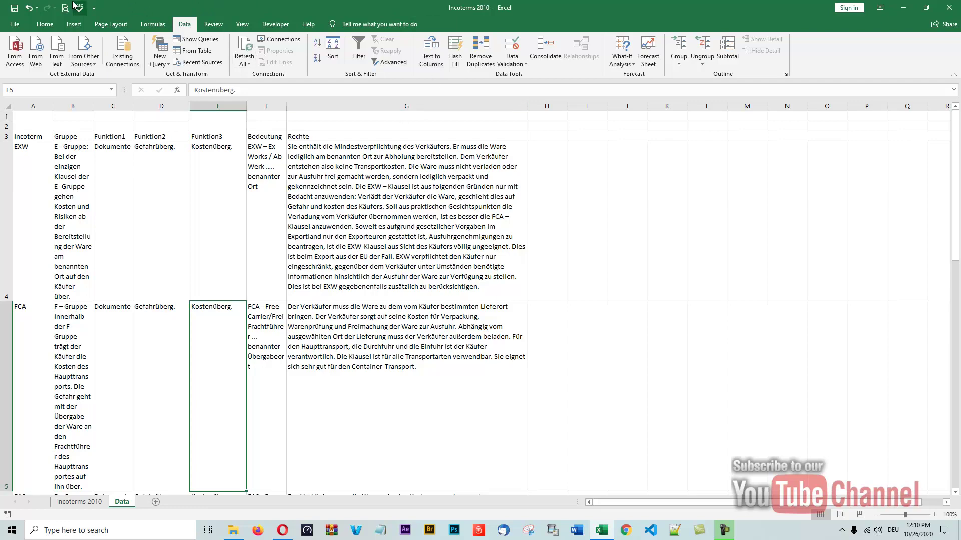
Step: Inspect in the Name Manager which range the defined name Incoterms covers on the Data sheet, leaving it unchanged
click(153, 24)
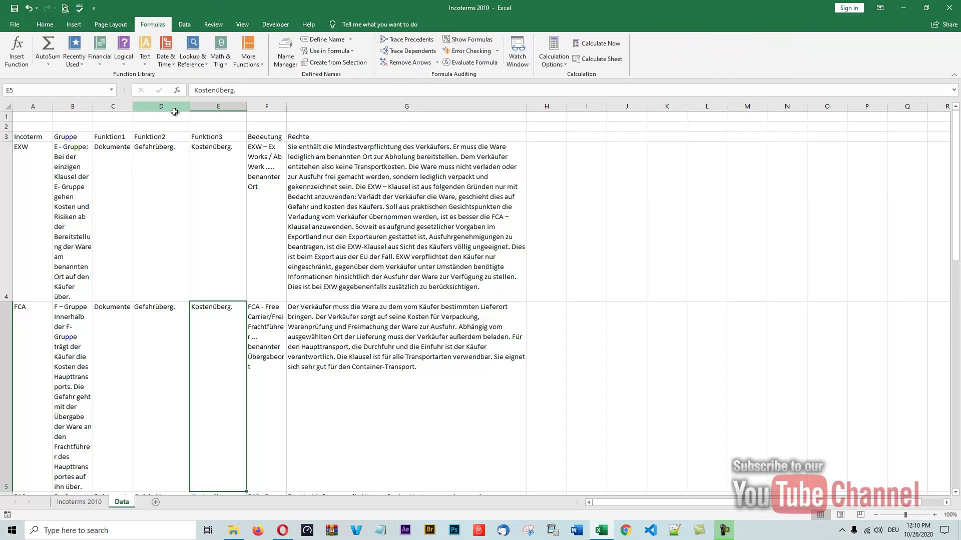
click(286, 60)
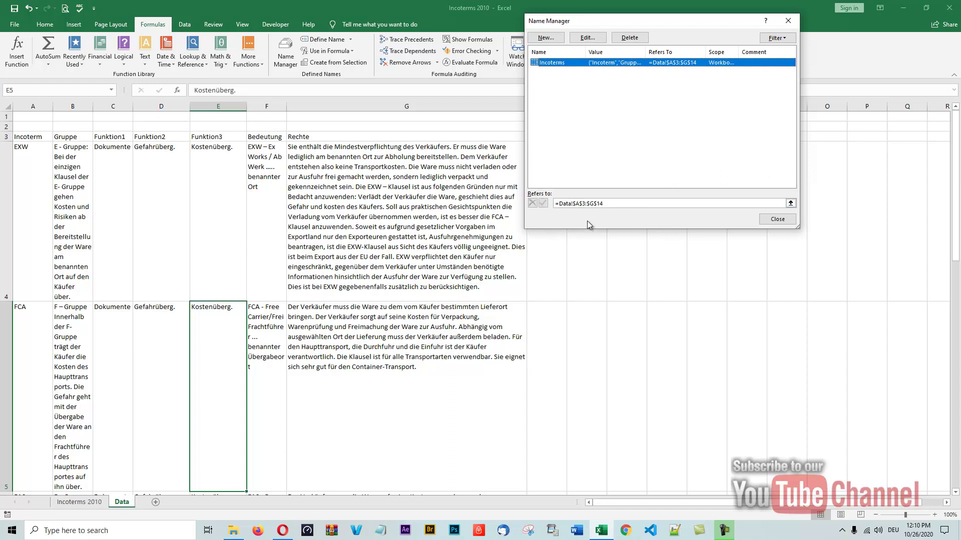
click(790, 203)
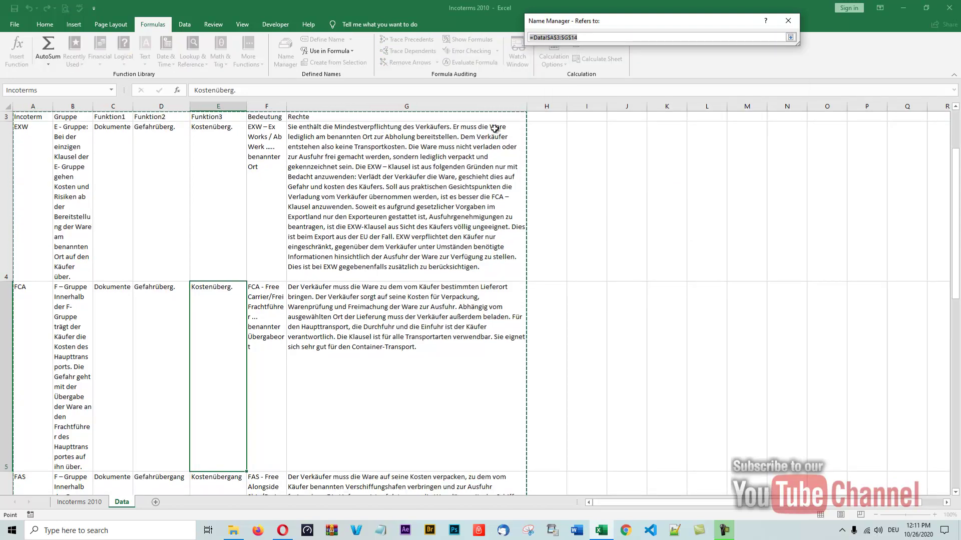
scroll(480, 310, down, 15)
scroll(477, 333, up, 10)
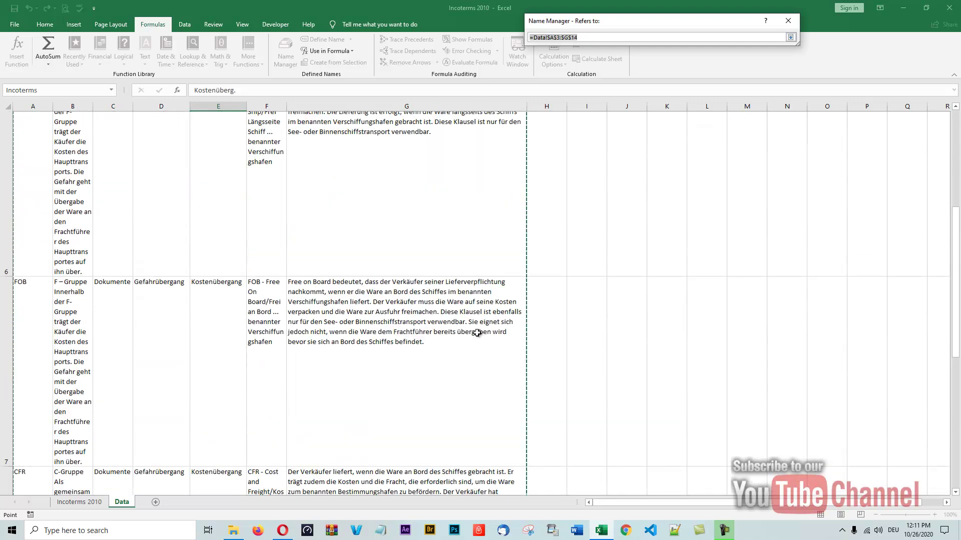
scroll(476, 333, down, 1)
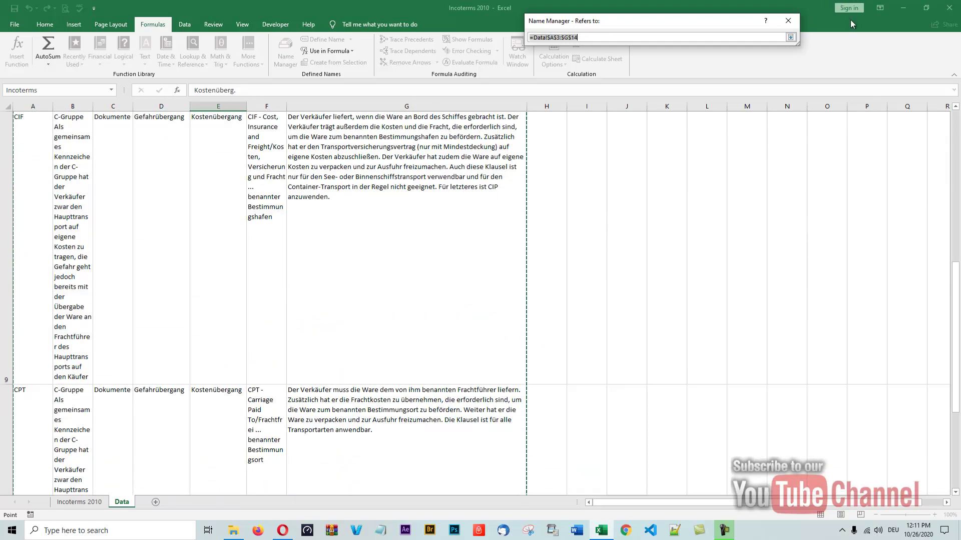
click(791, 37)
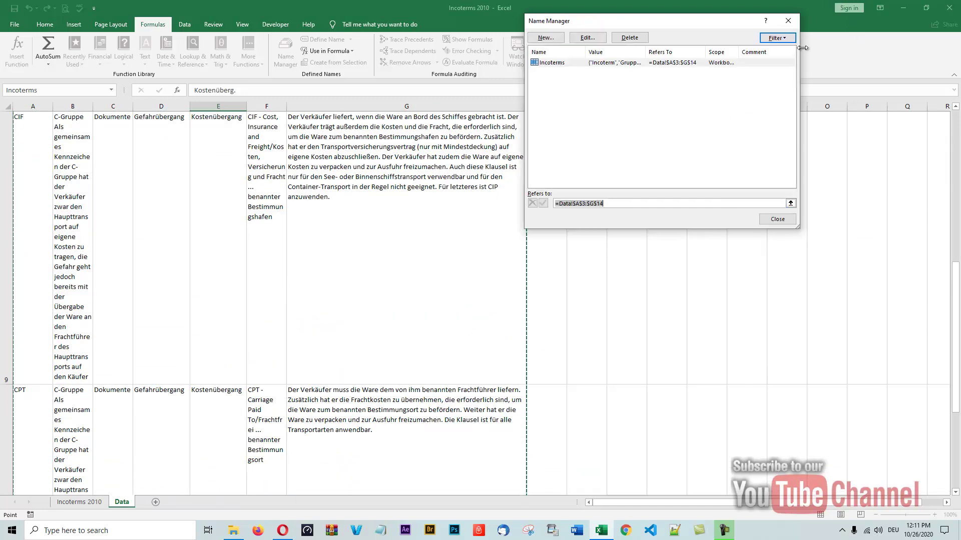
click(777, 220)
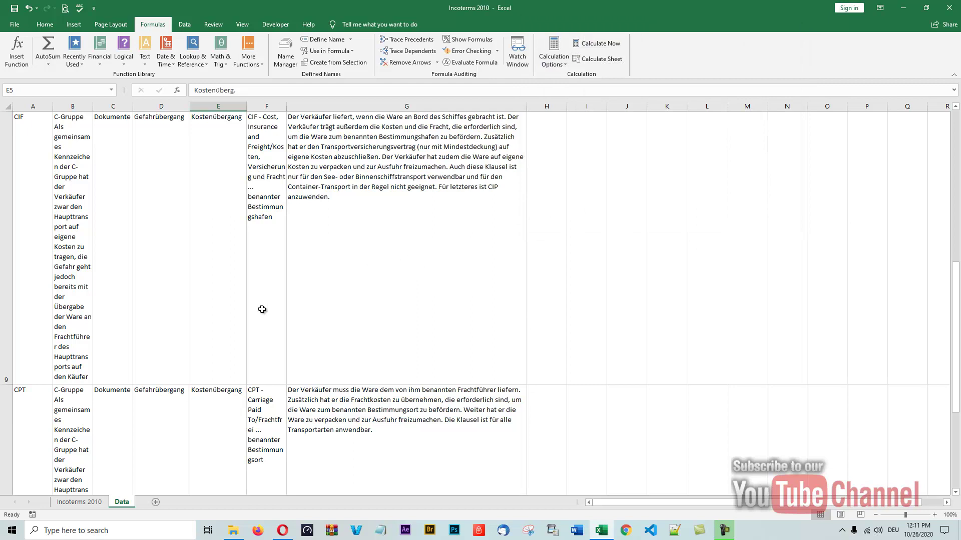
Step: Display the row and column headings on the Incoterms 2010 sheet
click(78, 503)
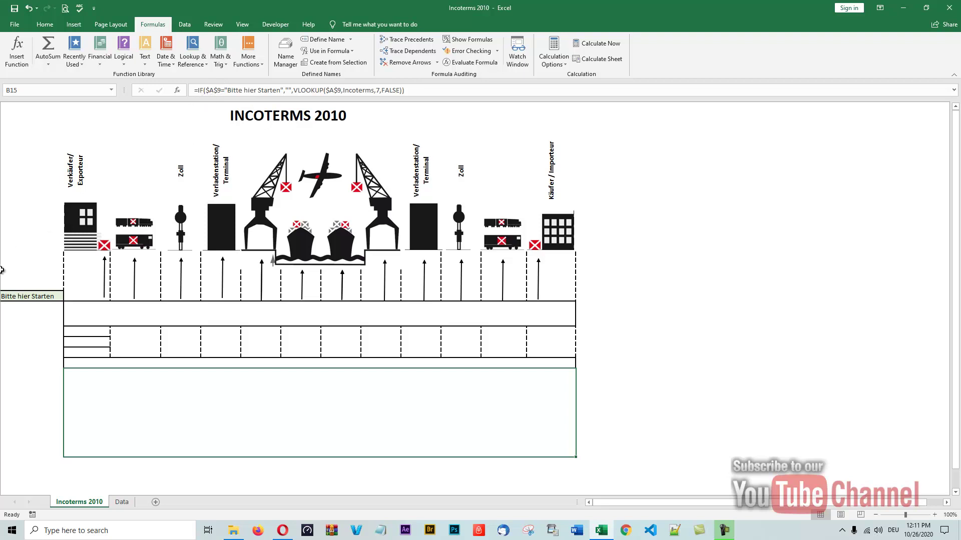
click(25, 296)
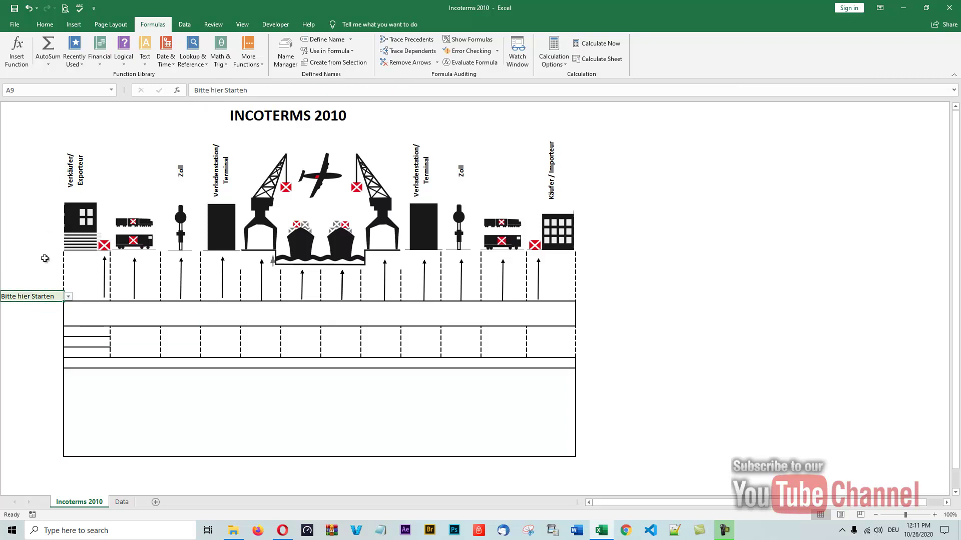
click(242, 24)
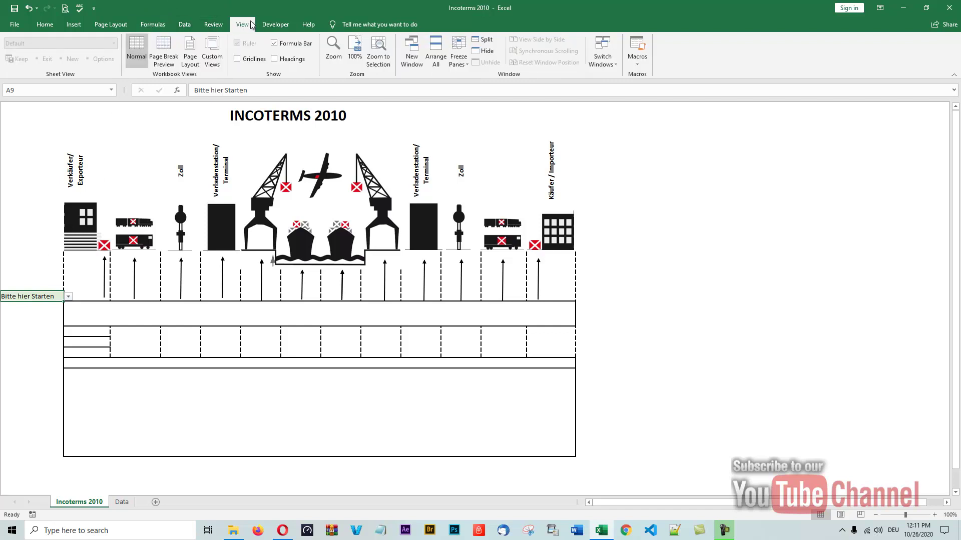
click(275, 59)
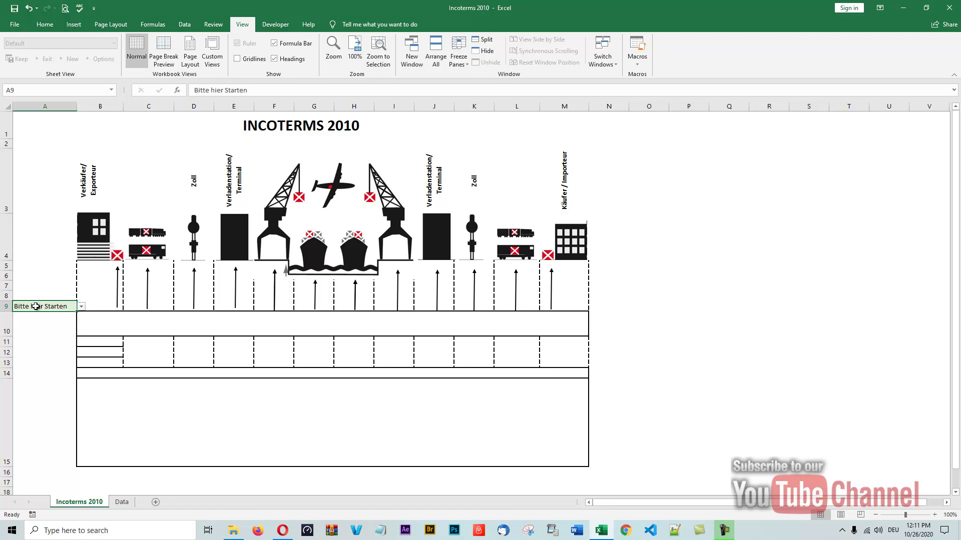
click(92, 317)
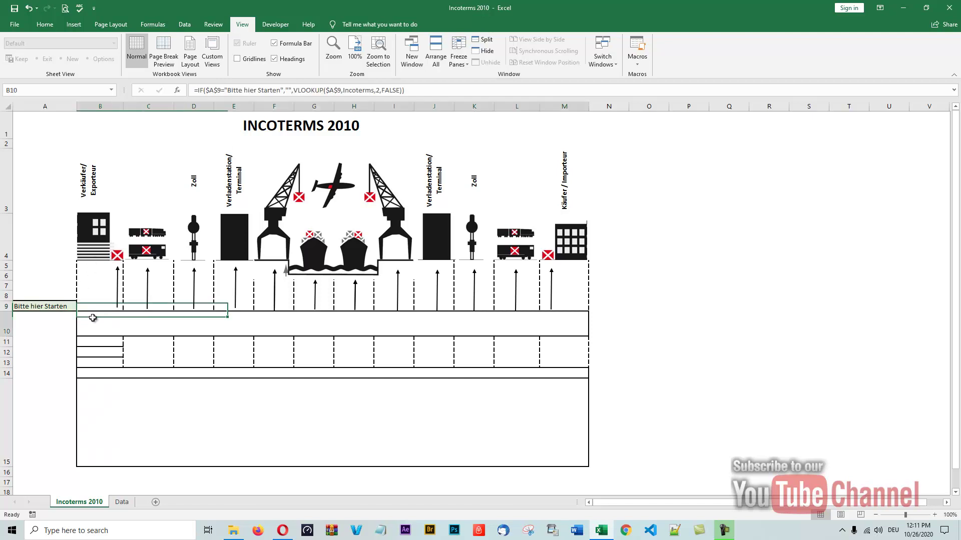
Step: Inspect the data validation of cell A9, reading the full list of Incoterm entries in its source, and keep its settings
click(57, 307)
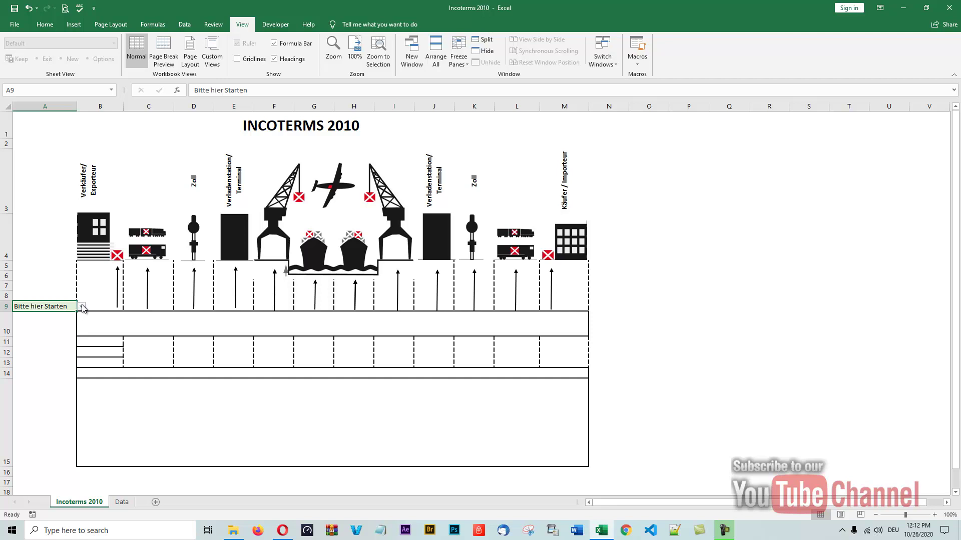
click(79, 26)
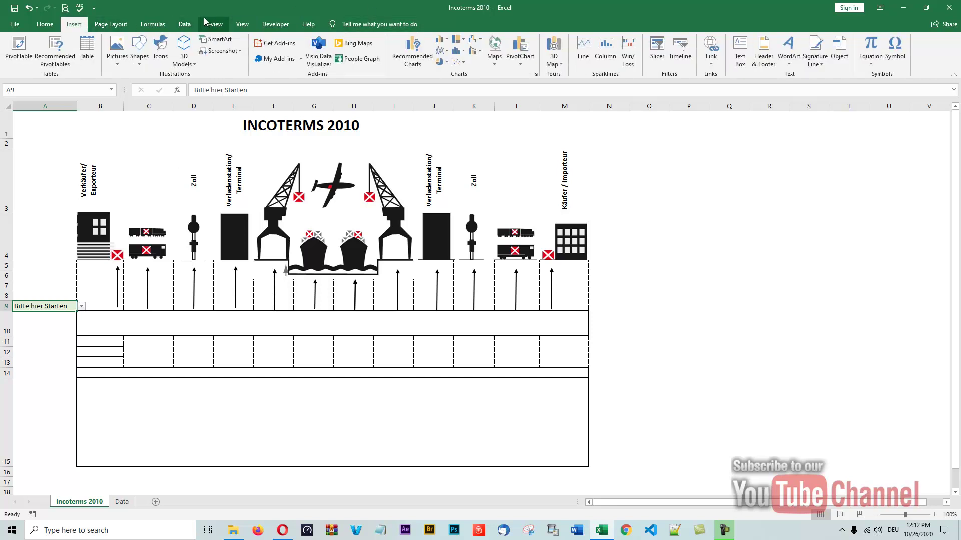
click(185, 26)
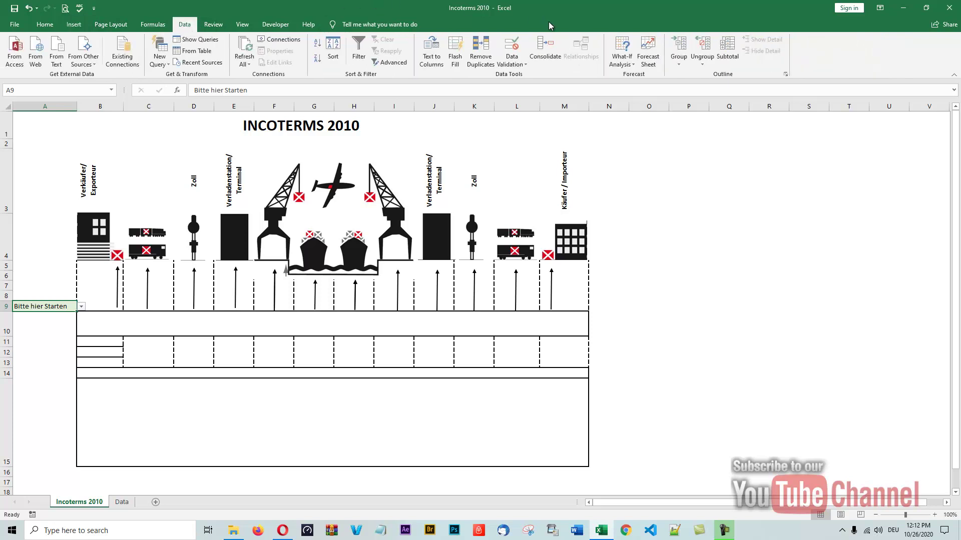
click(519, 64)
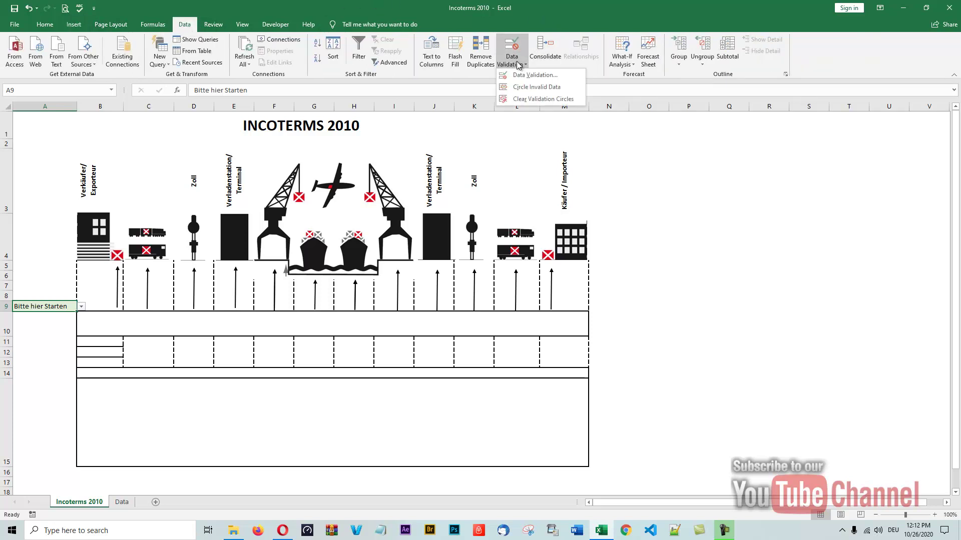
click(520, 76)
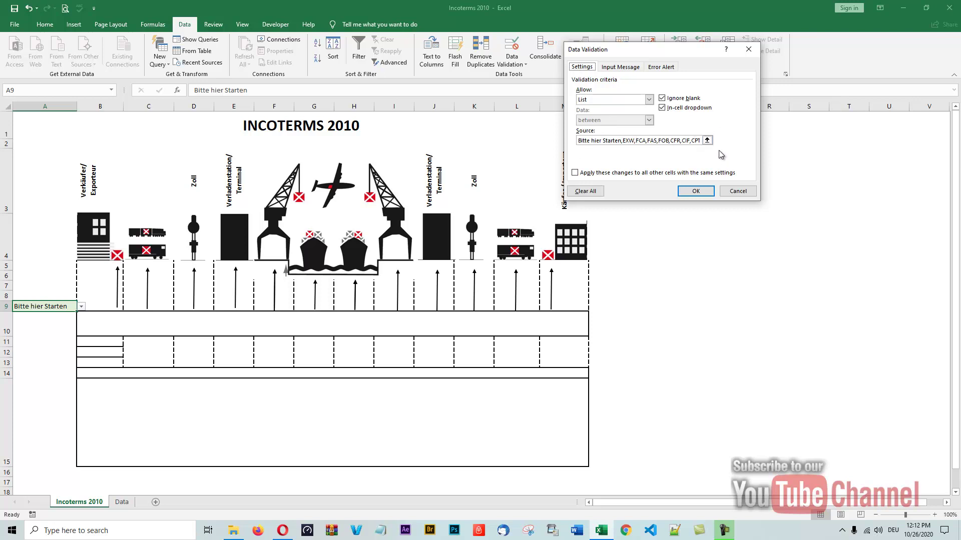
click(707, 141)
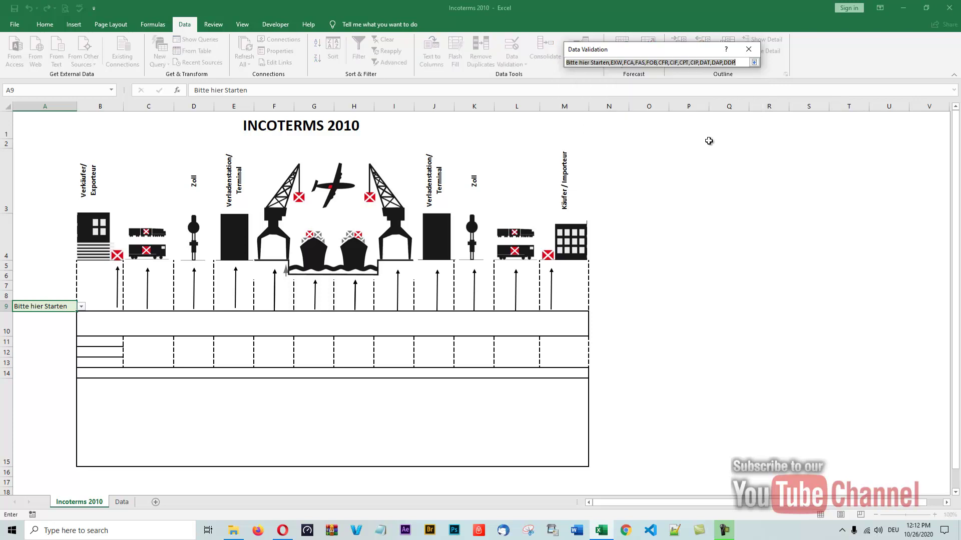
click(753, 62)
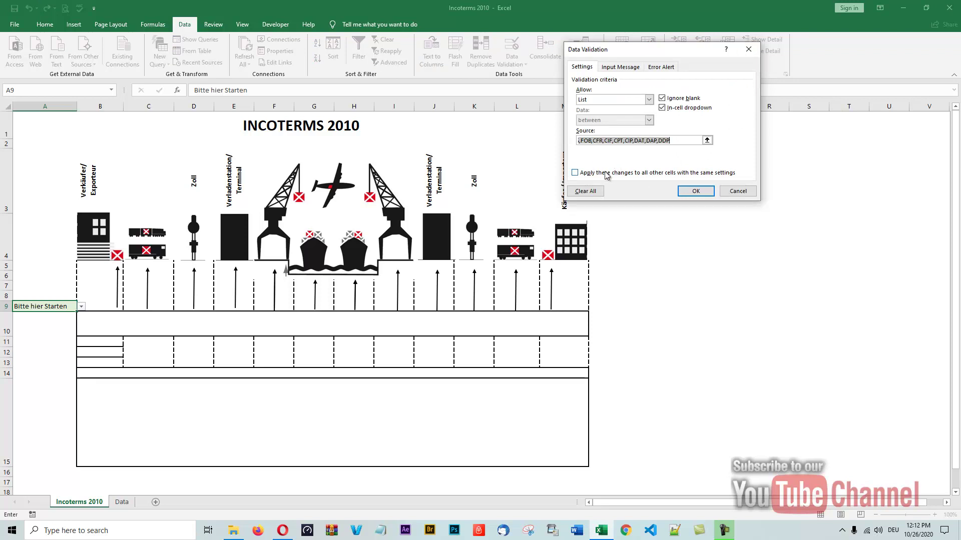
click(682, 141)
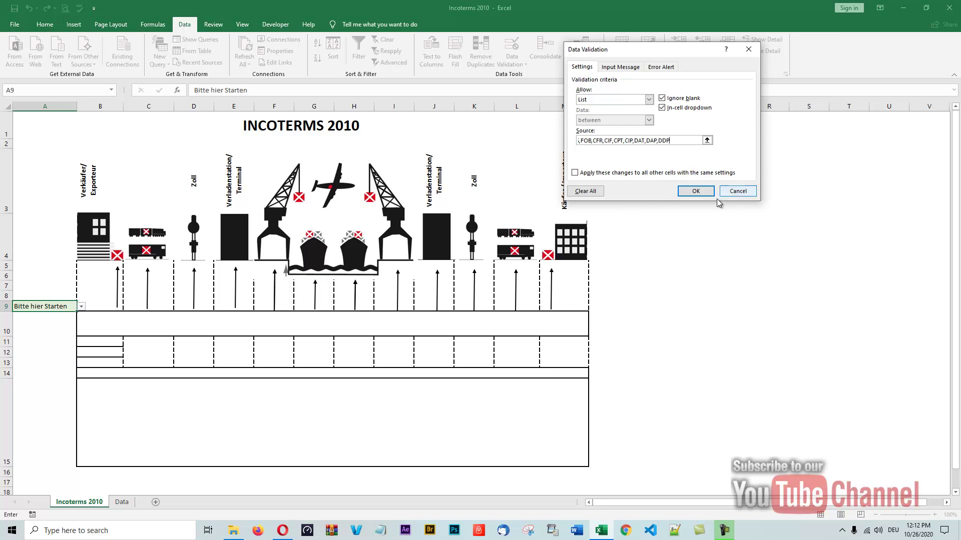
click(696, 192)
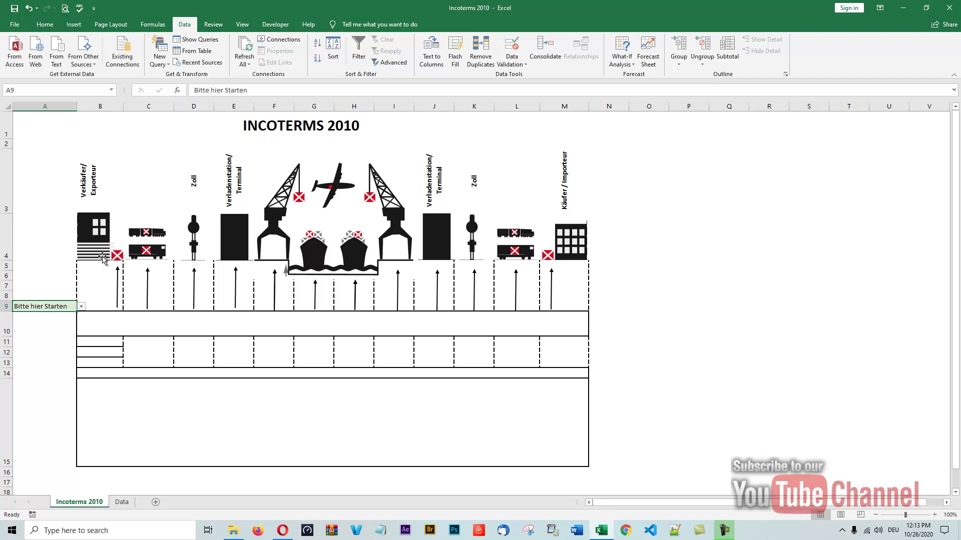
Step: Choose FAS as the Incoterm in cell A9, and review the lookup formula in cell B10
click(82, 307)
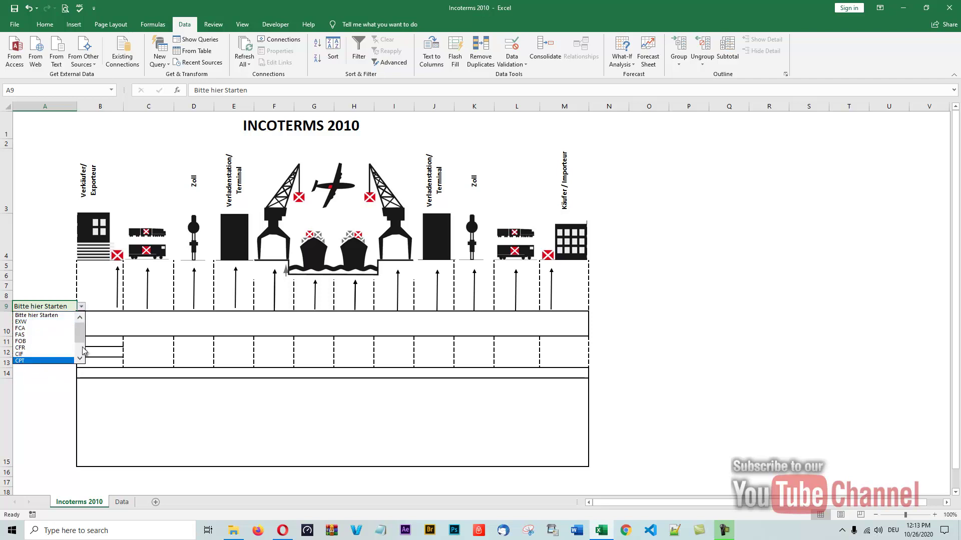
click(22, 335)
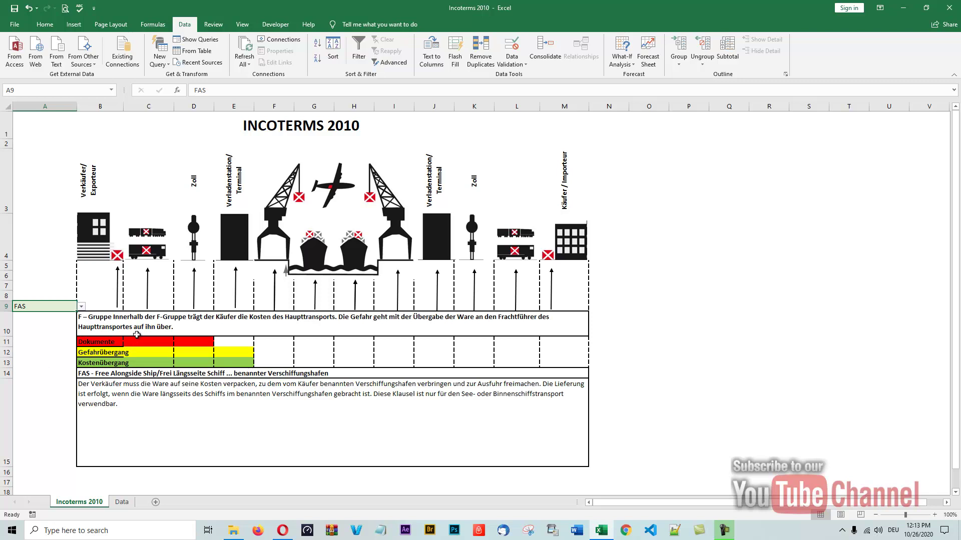
click(90, 320)
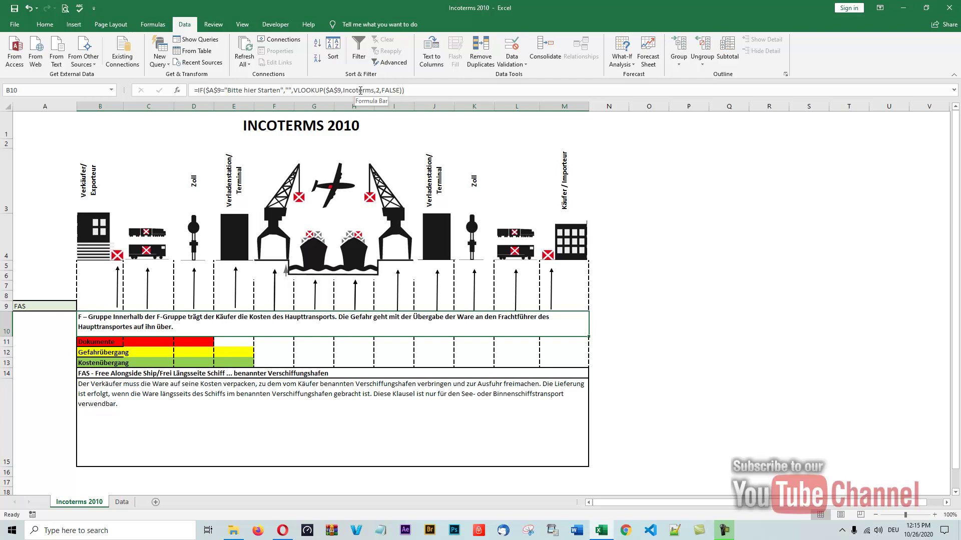
click(419, 90)
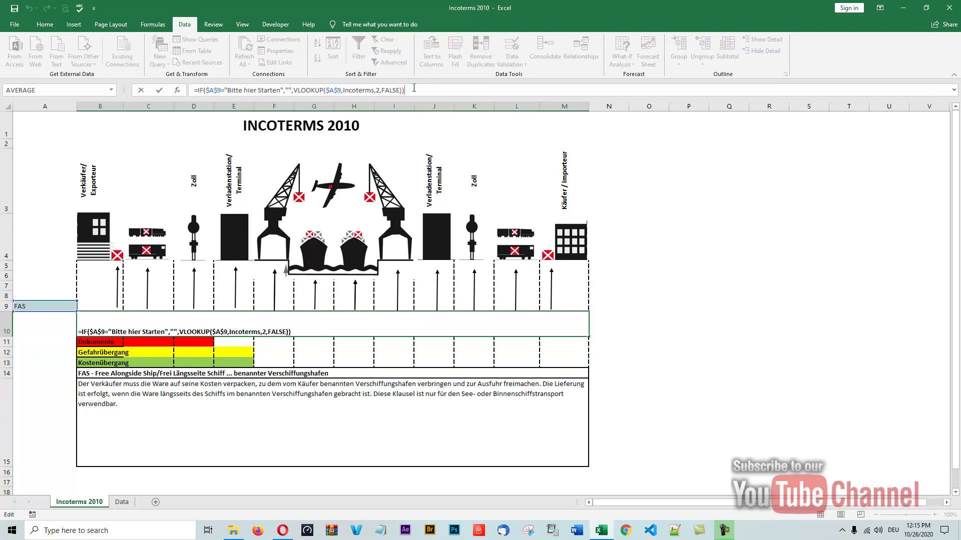
key(Return)
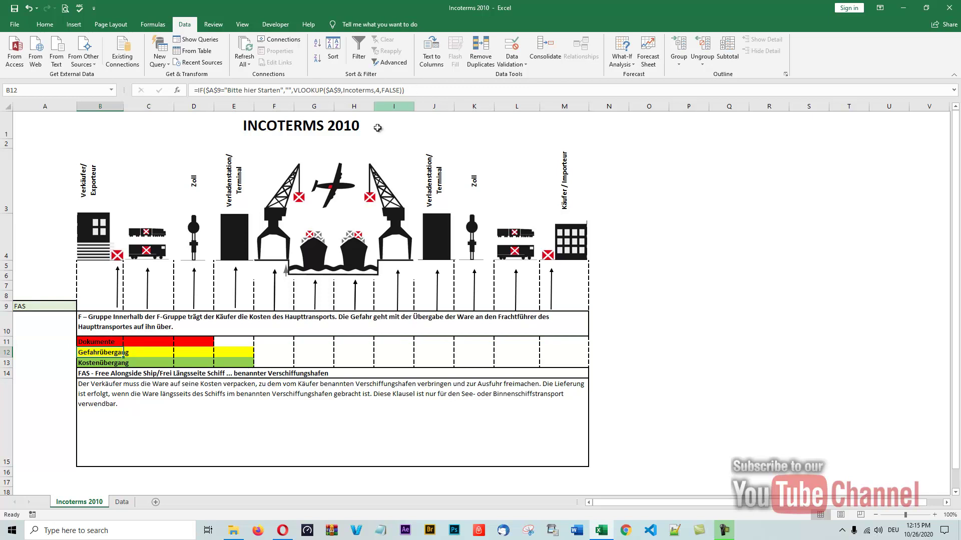
Step: Compare the column index numbers used in the lookup formulas of cells B11 to B15
click(86, 357)
click(97, 345)
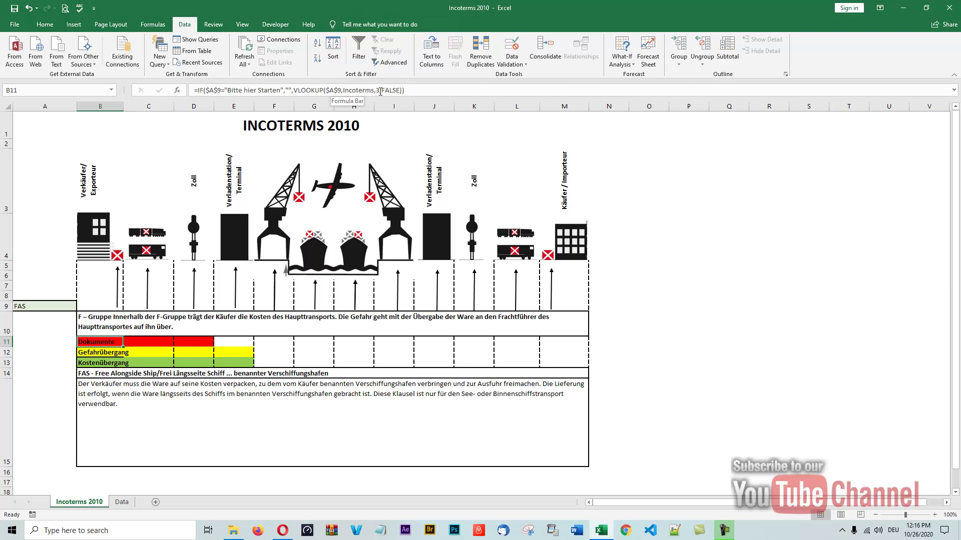
click(97, 353)
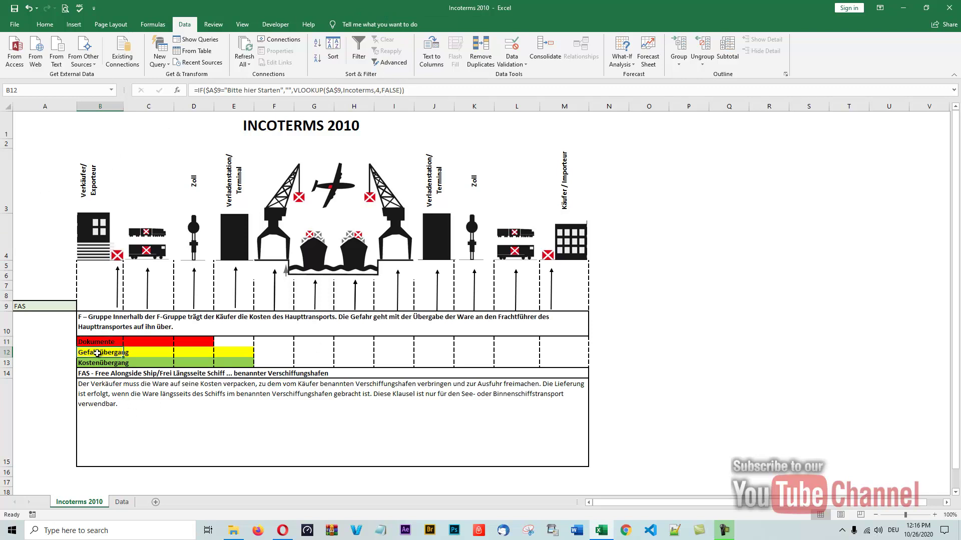
click(105, 367)
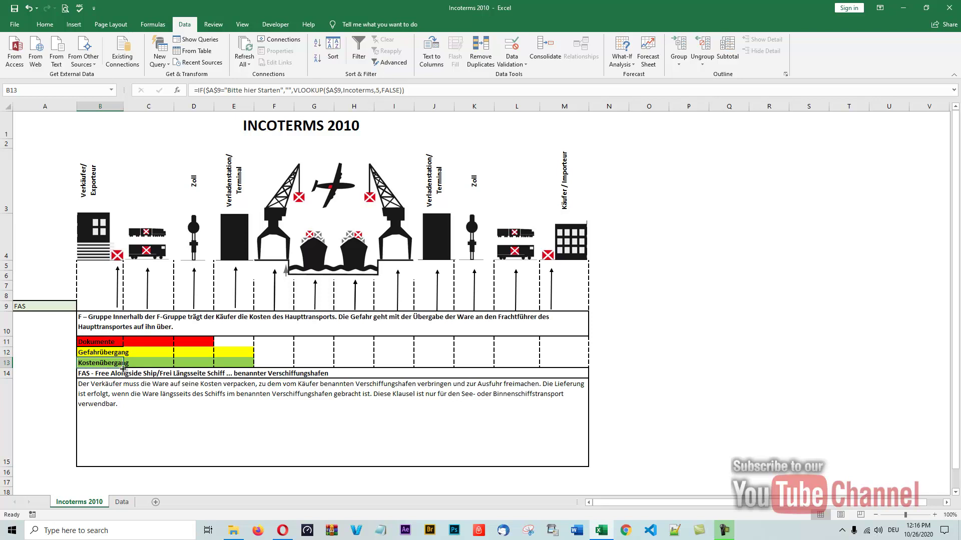
click(112, 375)
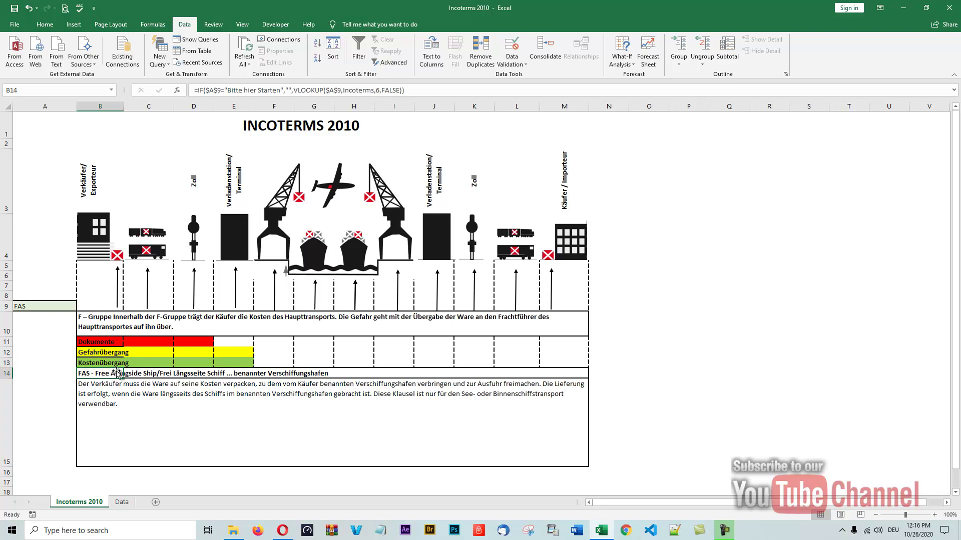
click(119, 397)
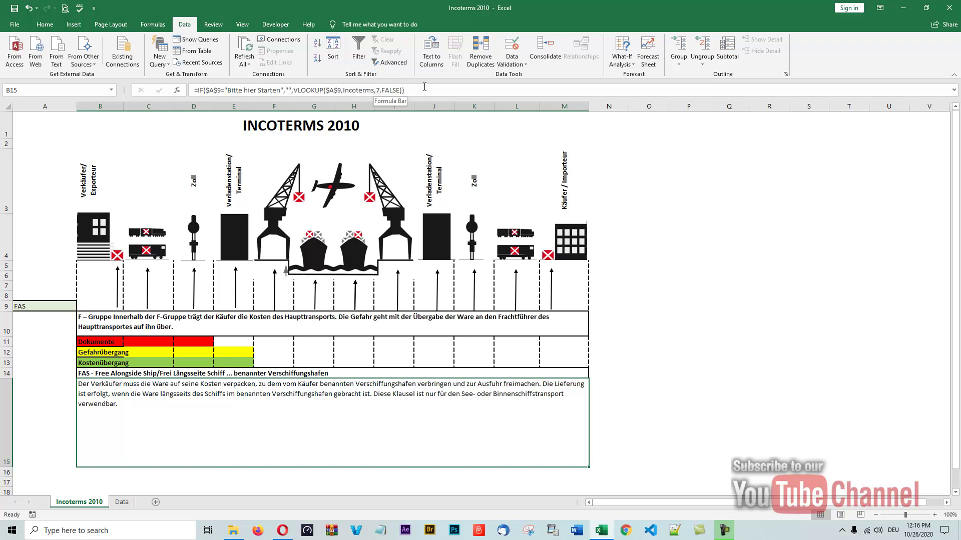
click(720, 316)
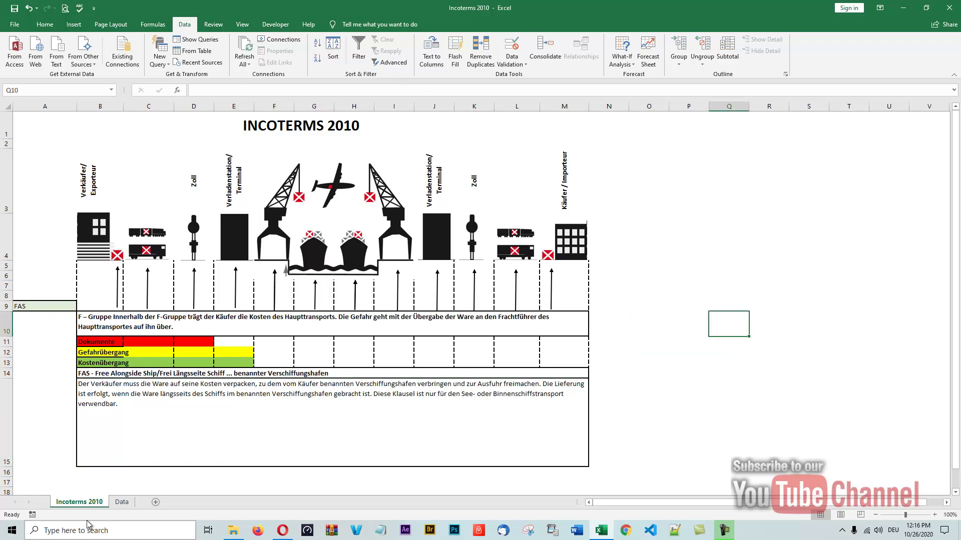
Step: Go through the column headers in row 3 of the Data sheet, from Incoterm to Rechte, to match the lookup column numbers
click(119, 503)
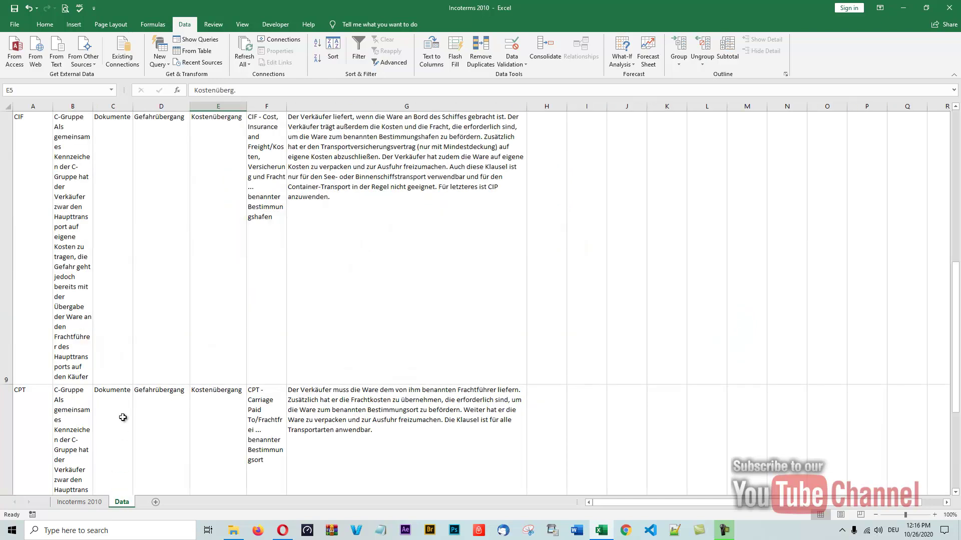
scroll(36, 243, up, 3)
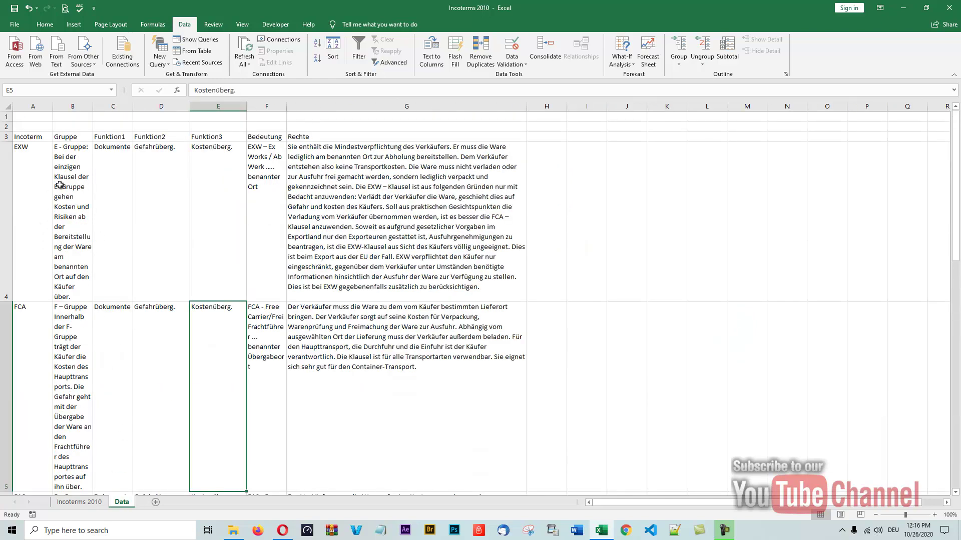
click(23, 138)
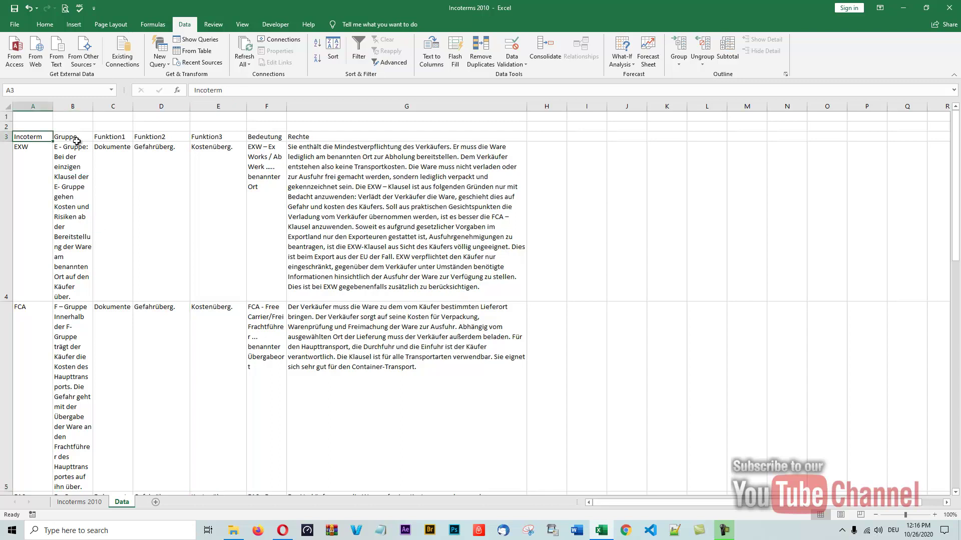
click(75, 139)
click(118, 138)
click(164, 138)
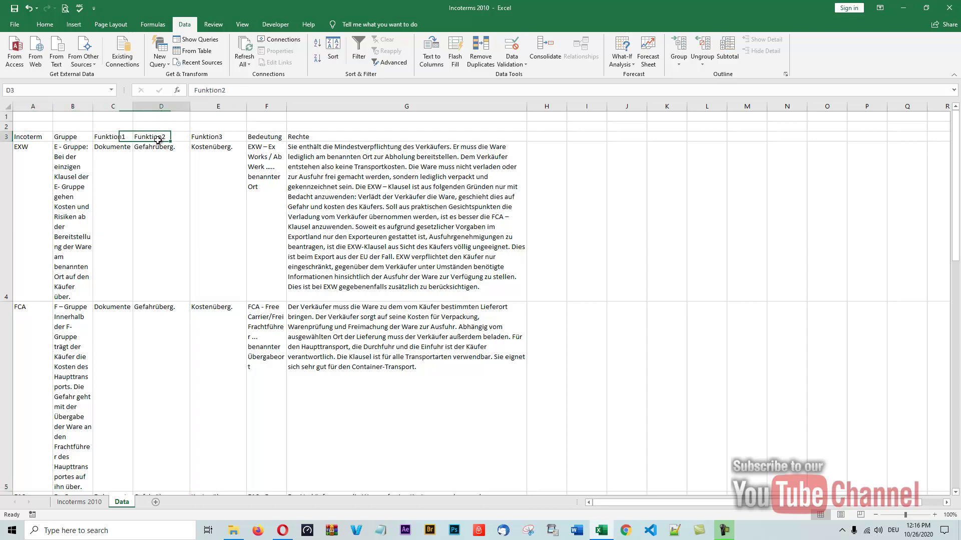
click(203, 136)
click(282, 137)
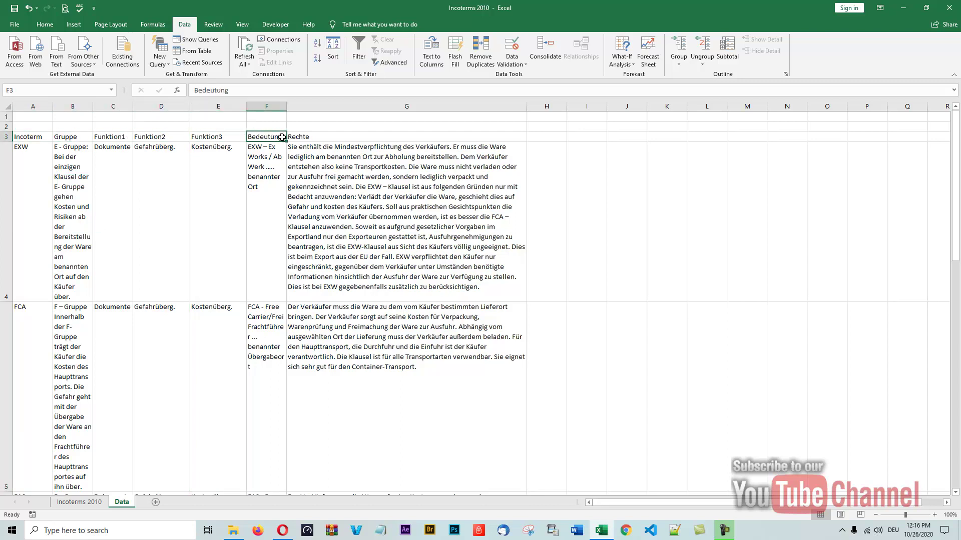
click(323, 137)
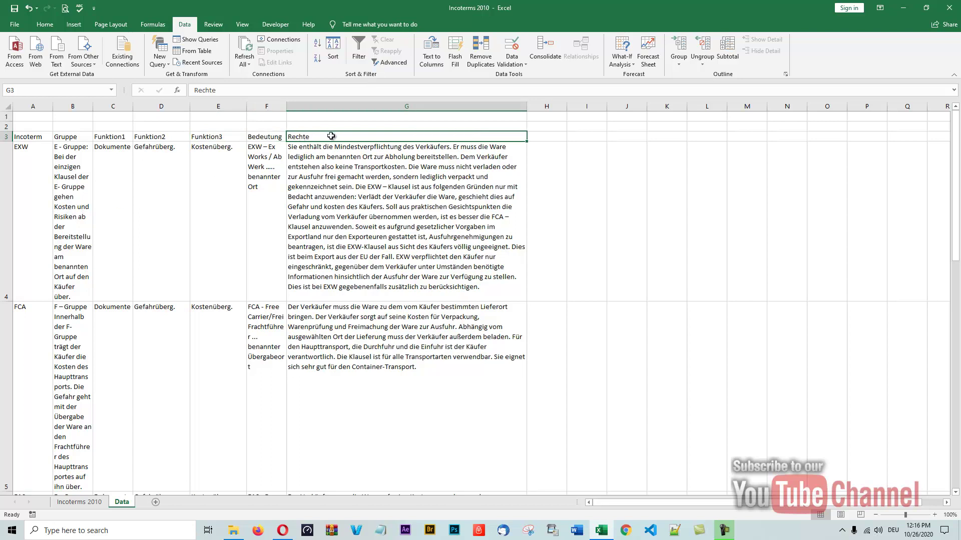
Step: Read the Gruppe texts for EXW and FCA on the Data sheet, and return to the Incoterms 2010 sheet
click(73, 137)
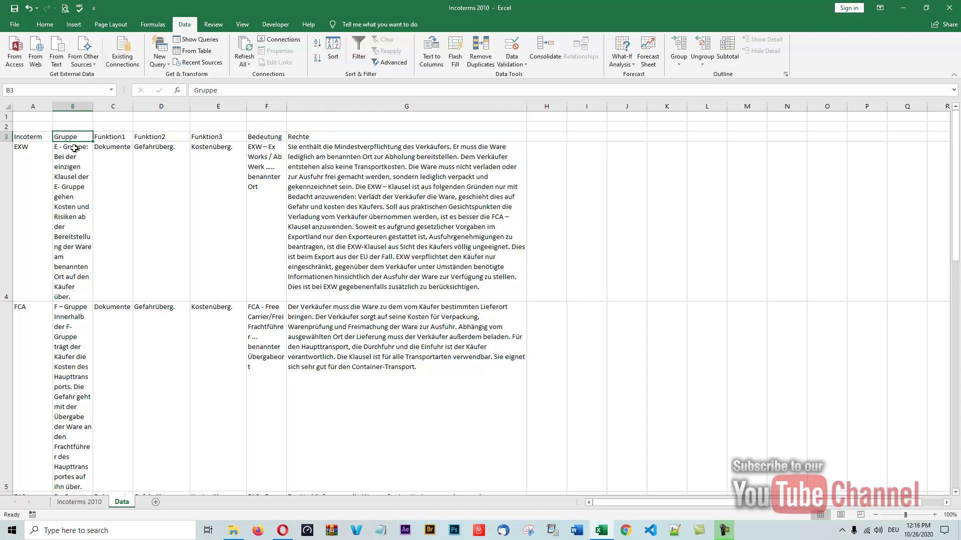
click(72, 150)
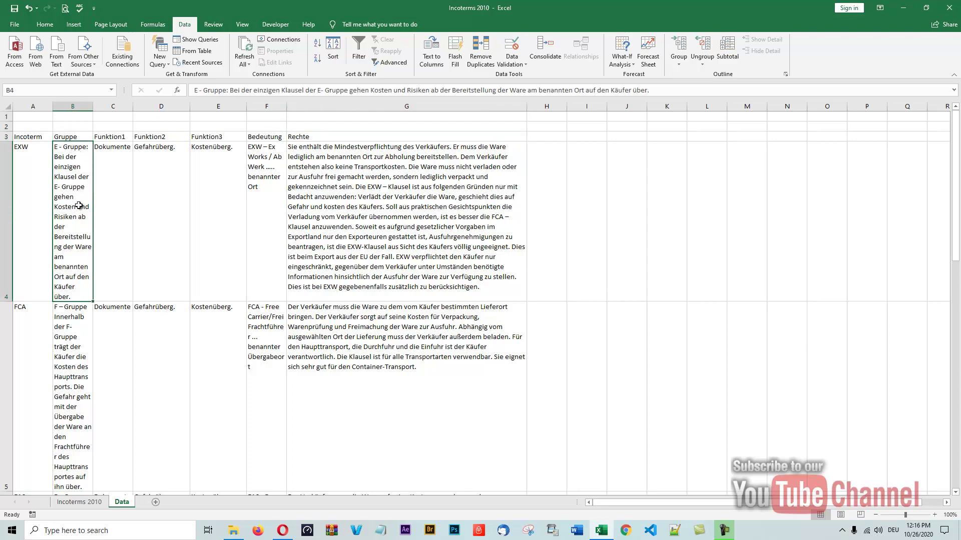
click(659, 89)
key(Return)
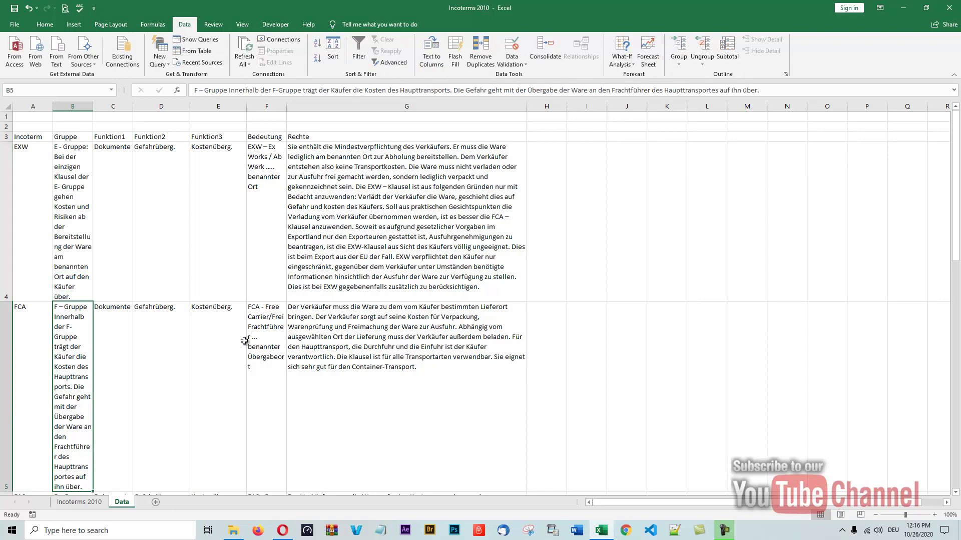
click(80, 503)
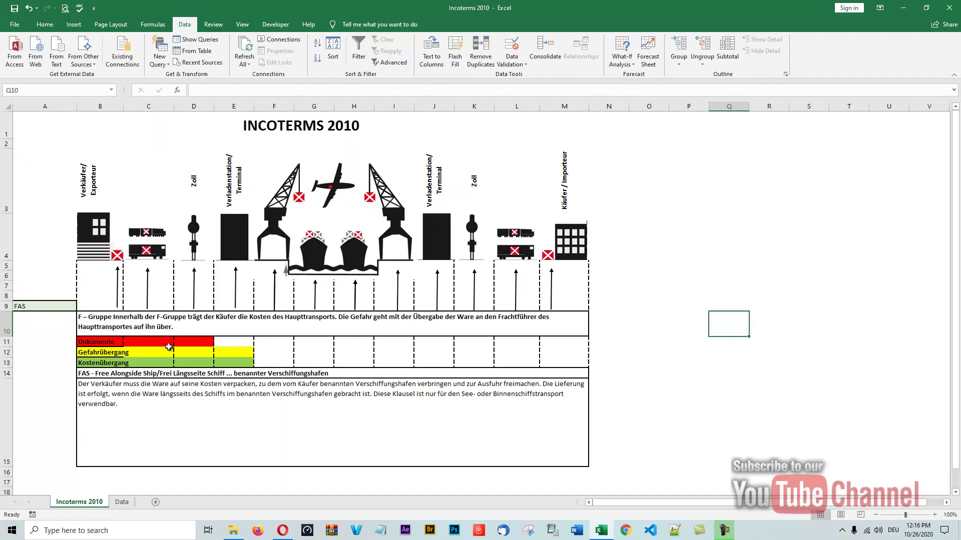
Step: Go through the EXW entries under Funktion1, Funktion2 and Funktion3 on the Data sheet, and return to the Incoterms 2010 sheet
click(121, 503)
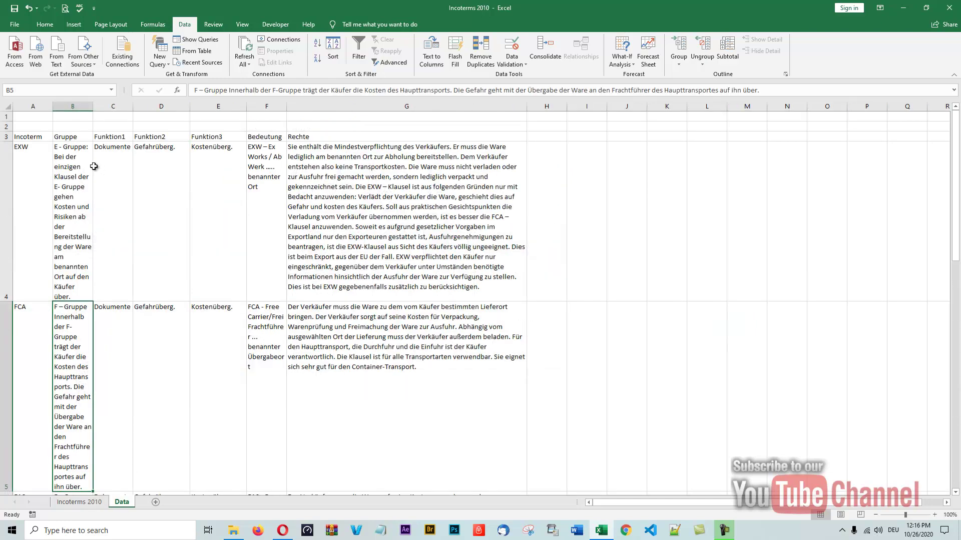
click(111, 146)
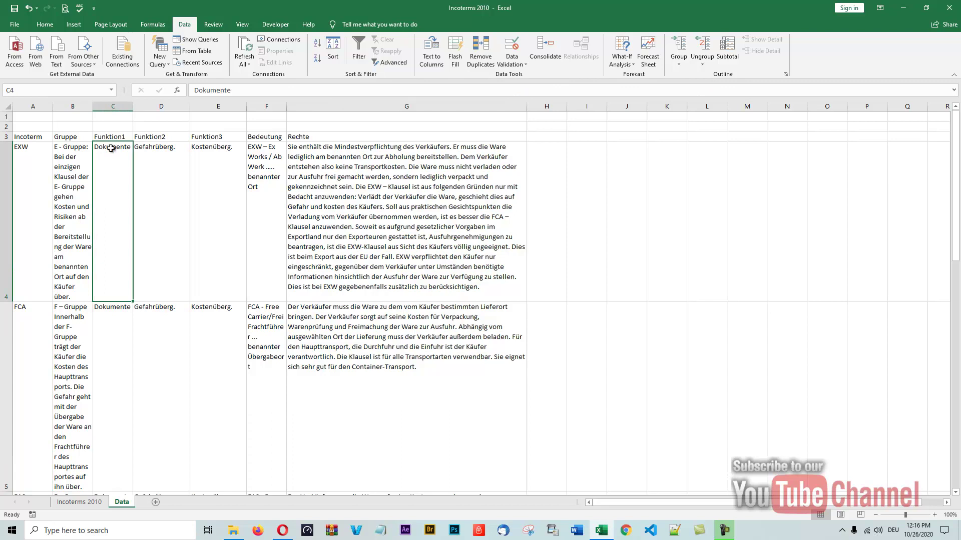
click(156, 147)
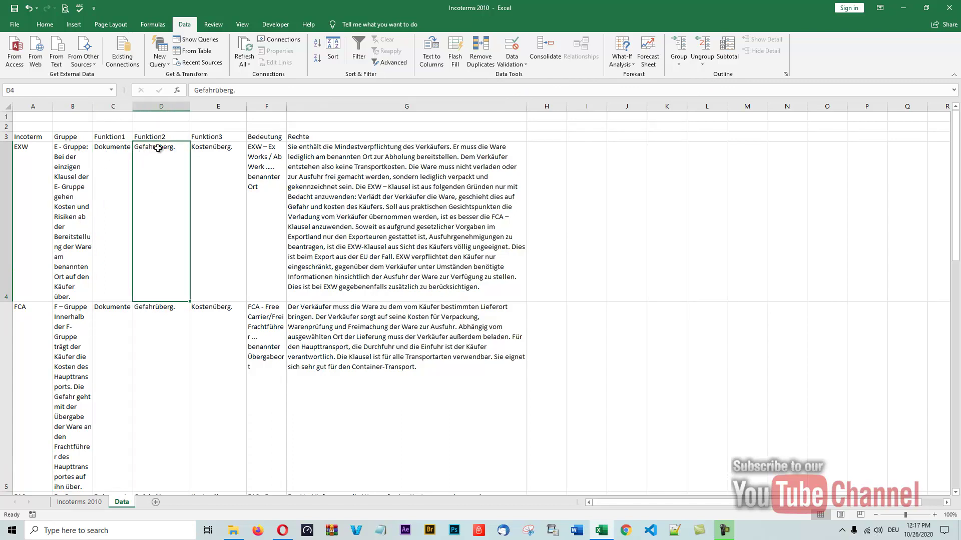
click(218, 147)
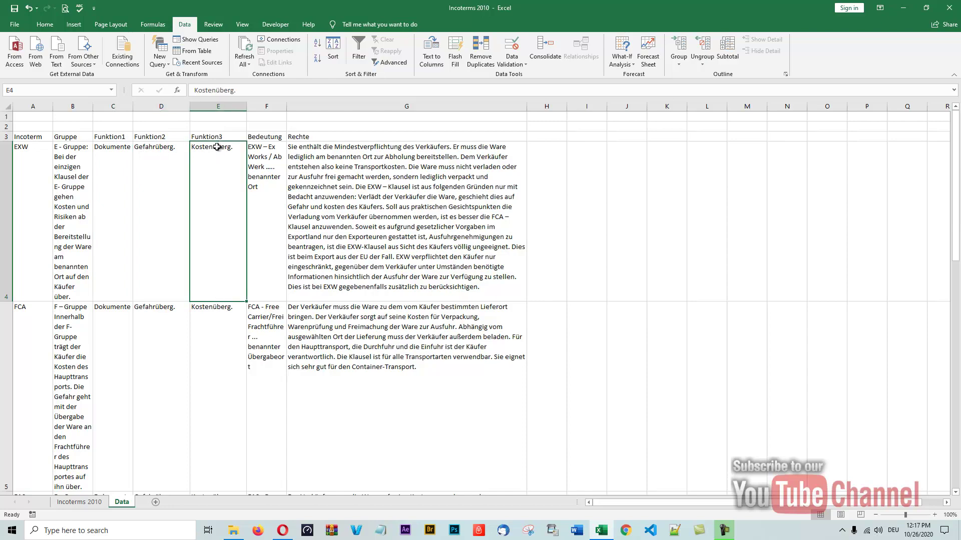
click(78, 503)
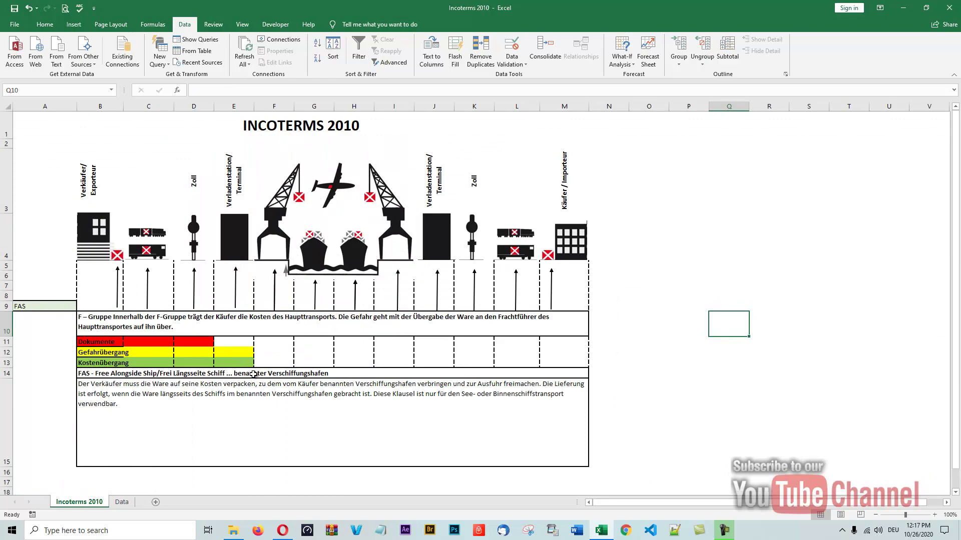
Step: Compare the EXW Bedeutung text on the Data sheet with the lookup formula in cell B14 of the Incoterms 2010 sheet
click(121, 503)
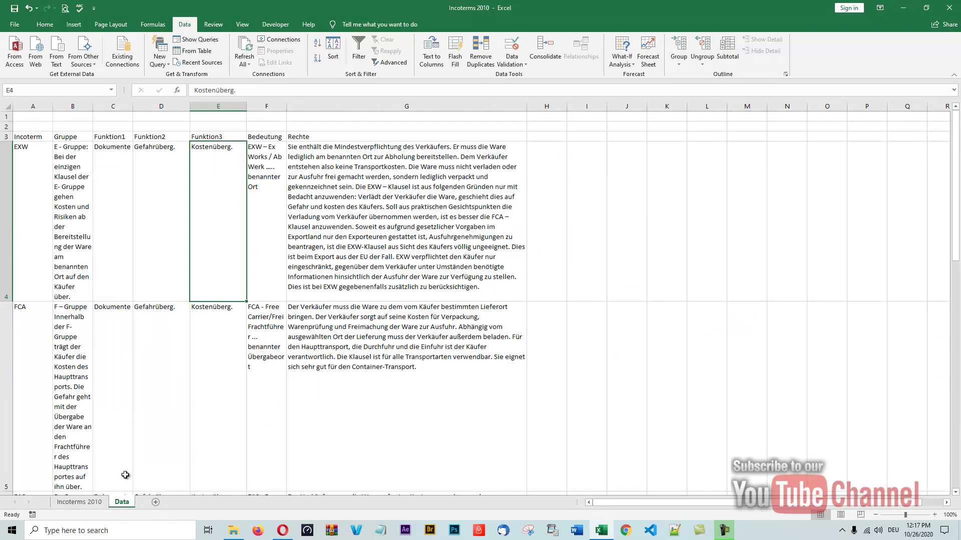
click(265, 149)
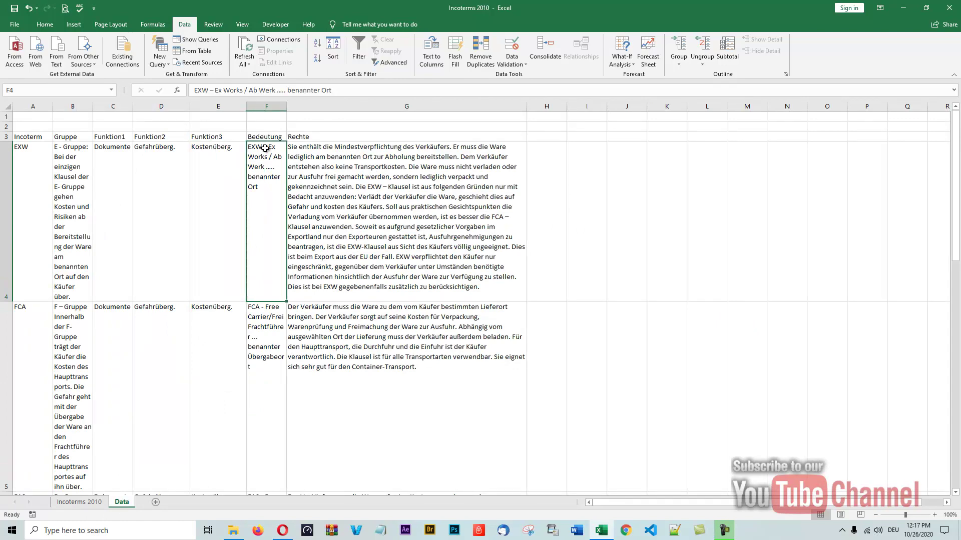
click(92, 502)
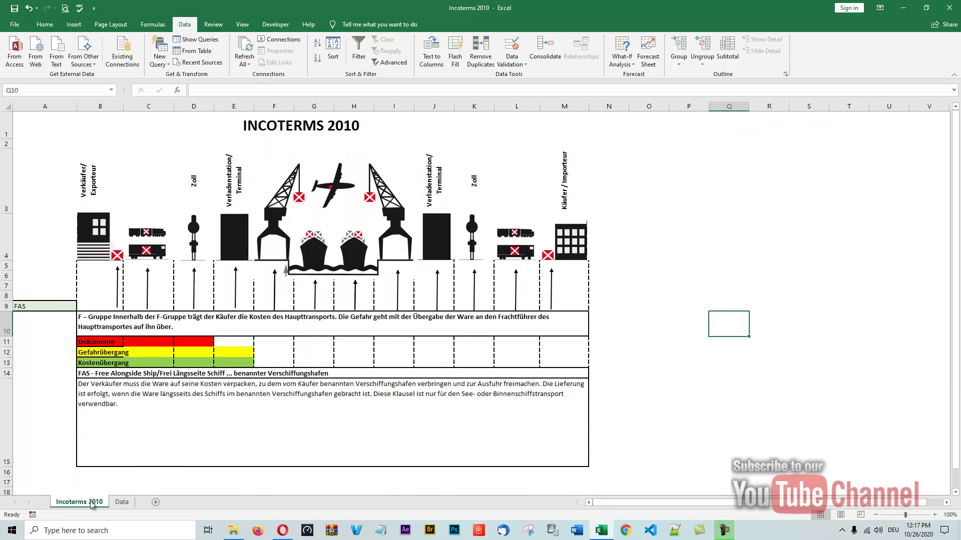
click(113, 370)
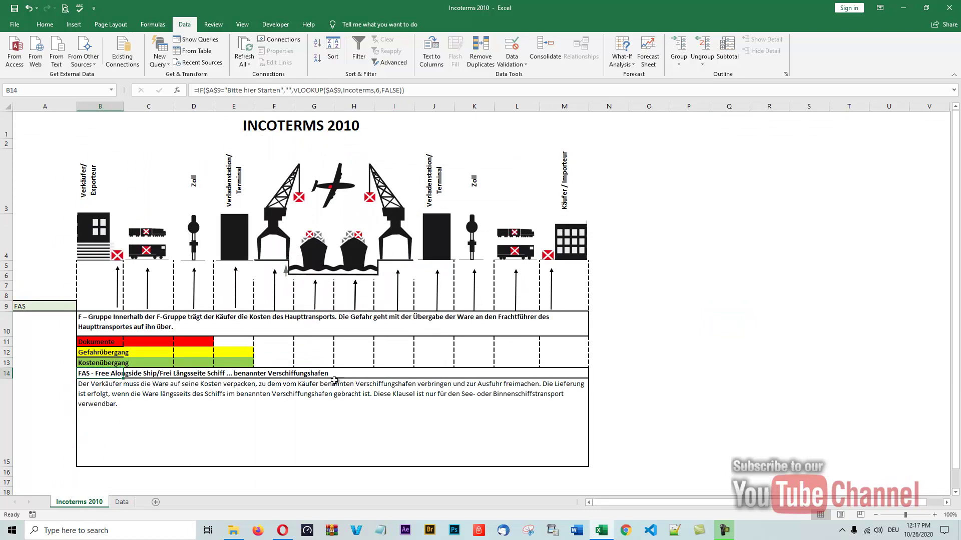
Step: Compare the lookup formula in cell B15 with the EXW Rechte text in cell G4 of the Data sheet
click(146, 396)
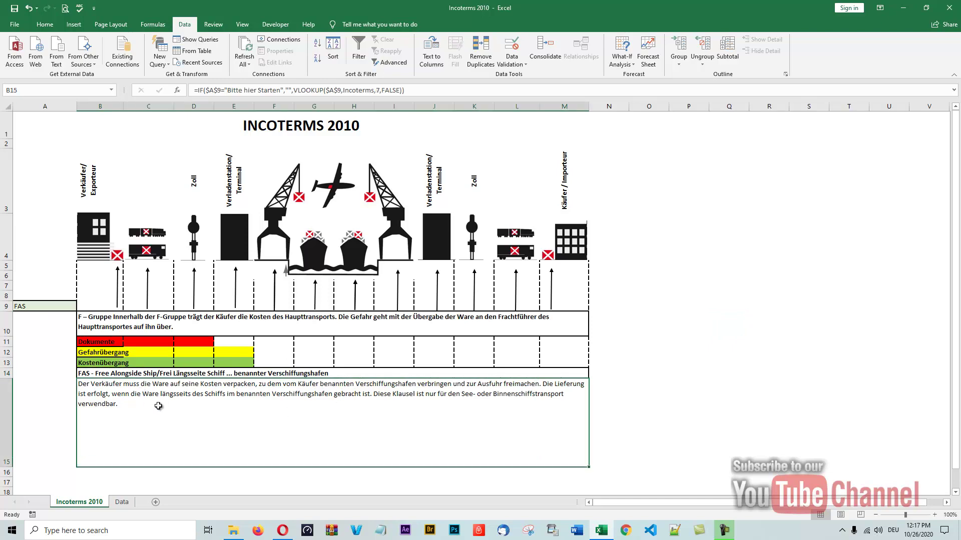
click(122, 502)
click(342, 156)
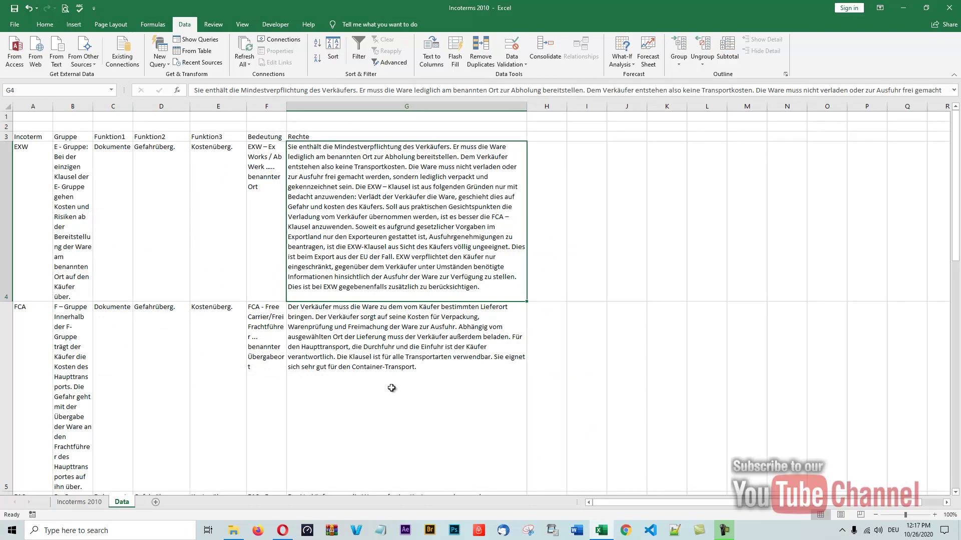
click(599, 297)
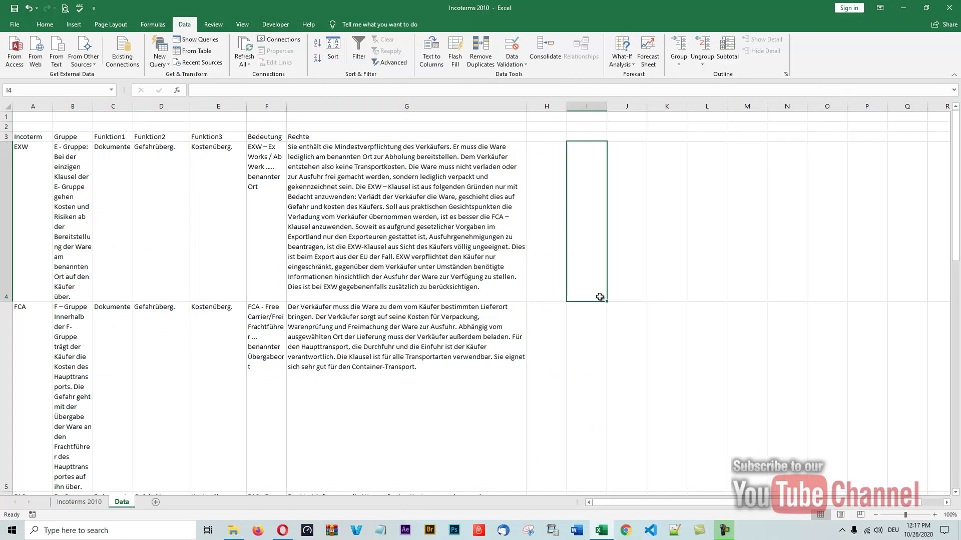
Step: Reset the Incoterm selection in cell A9 of the Incoterms 2010 sheet to "Bitte hier Starten"
click(86, 502)
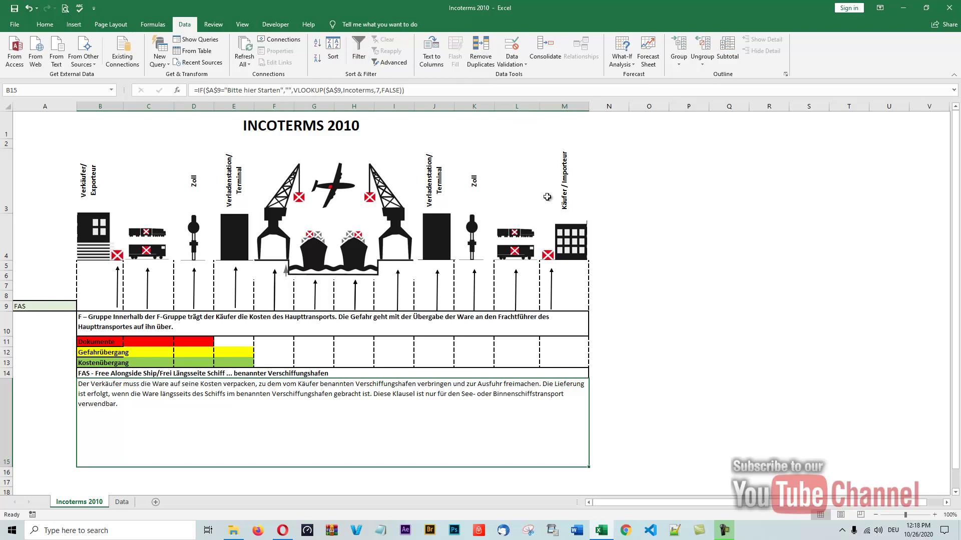
click(711, 274)
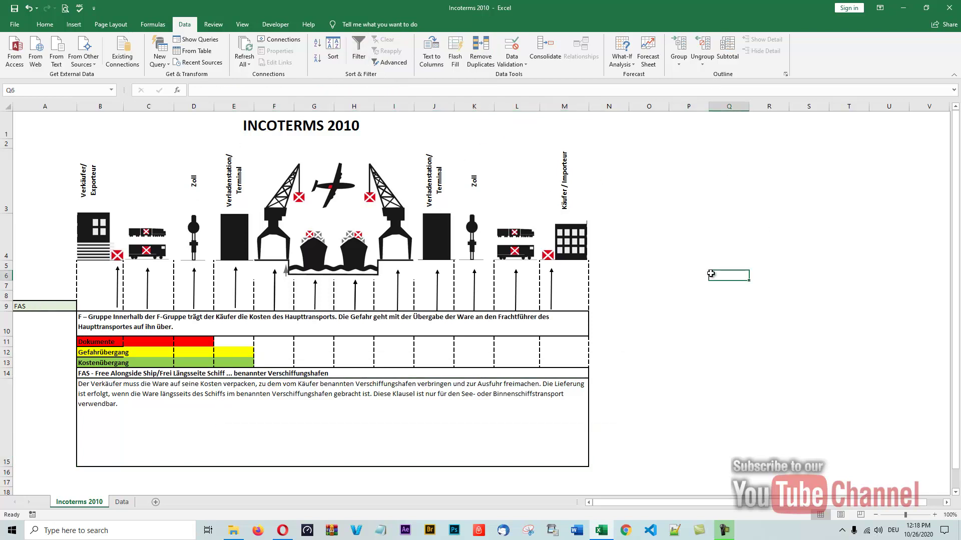
click(70, 307)
click(81, 307)
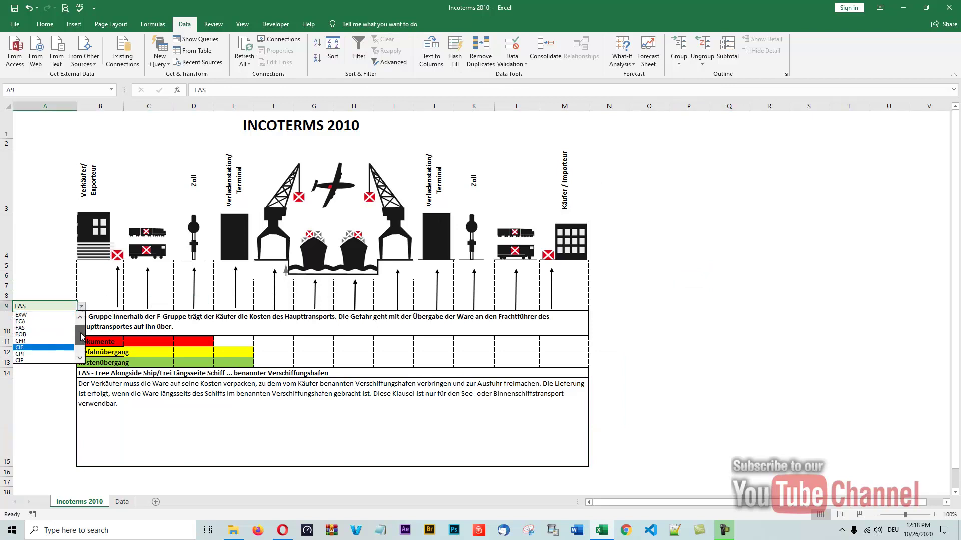
click(22, 316)
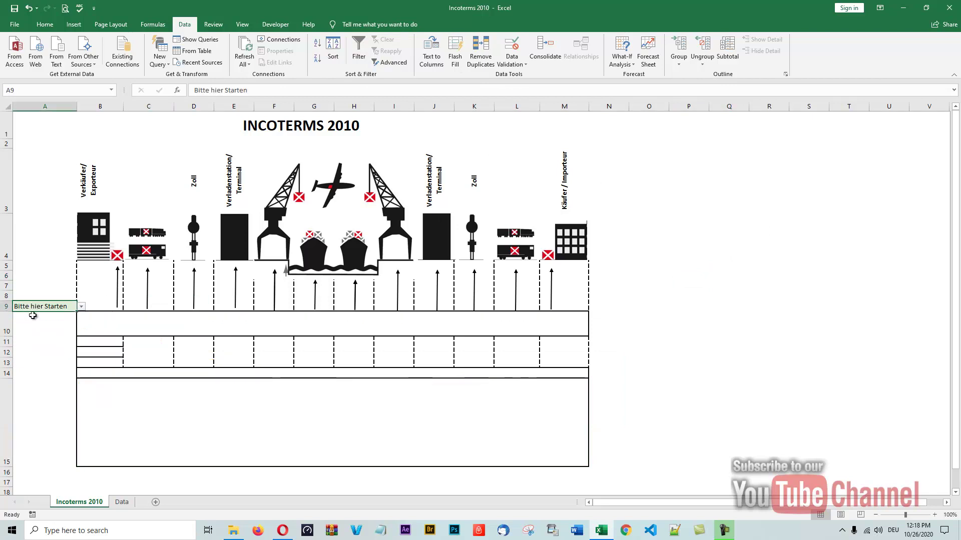
Step: Look through the Data sheet's Incoterm rows from EXW to DDP, and point out the empty cells I3 and I4 beside the table
click(120, 503)
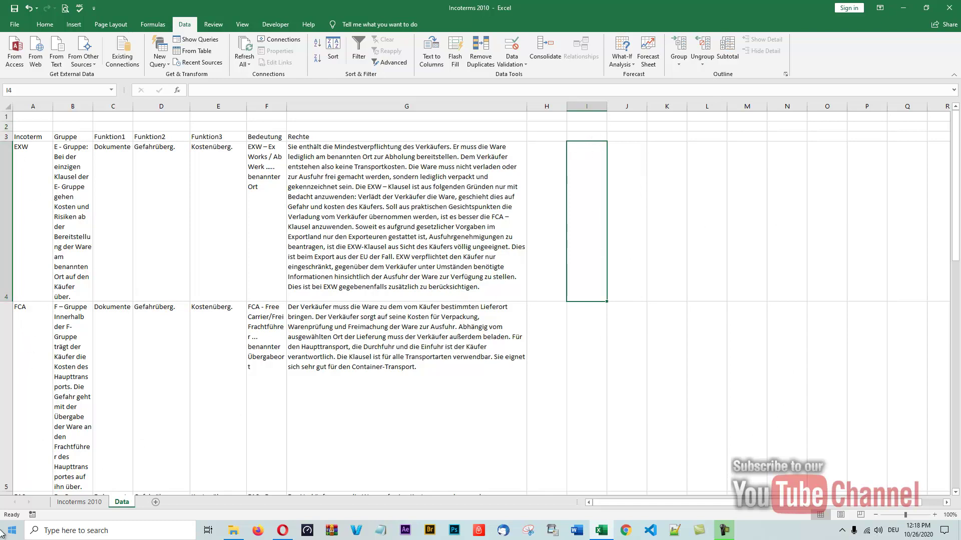
scroll(23, 465, down, 4)
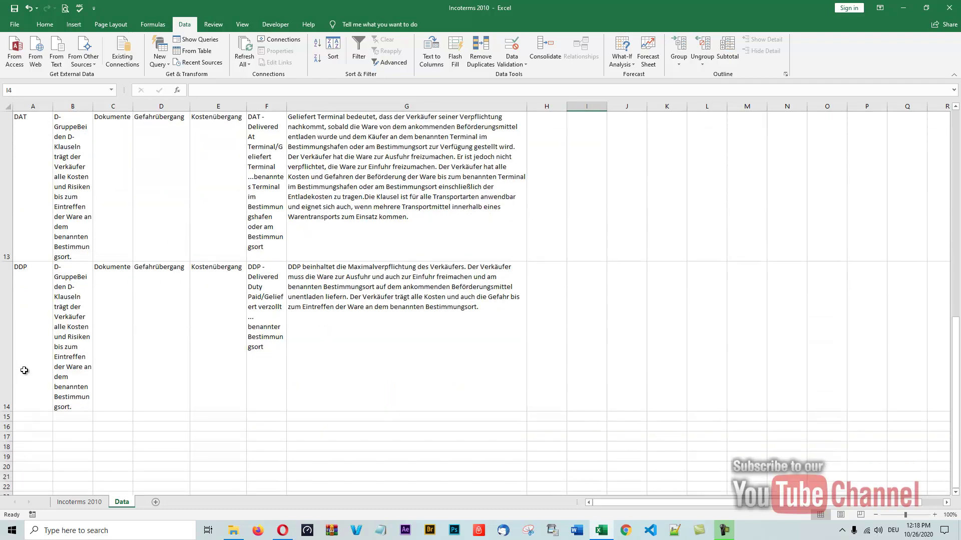
scroll(37, 381, up, 4)
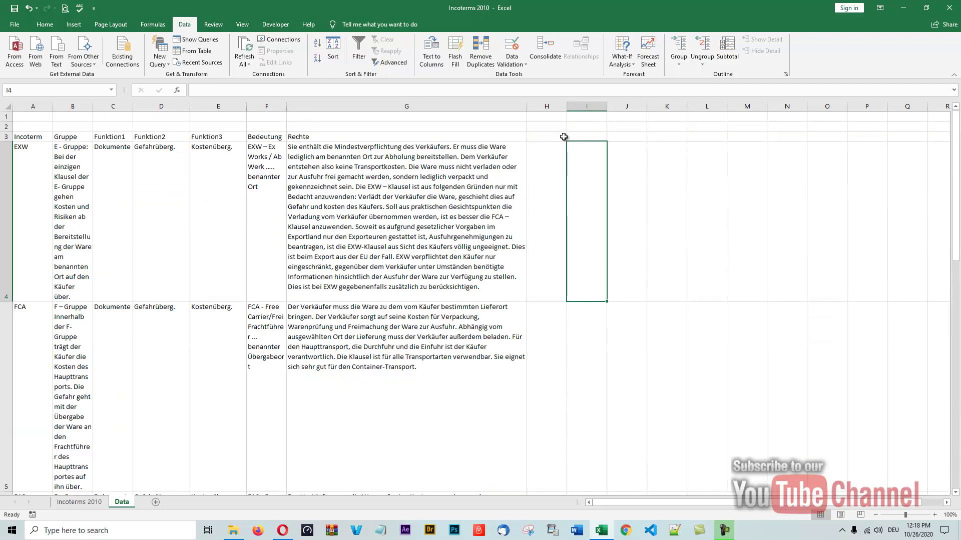
click(579, 136)
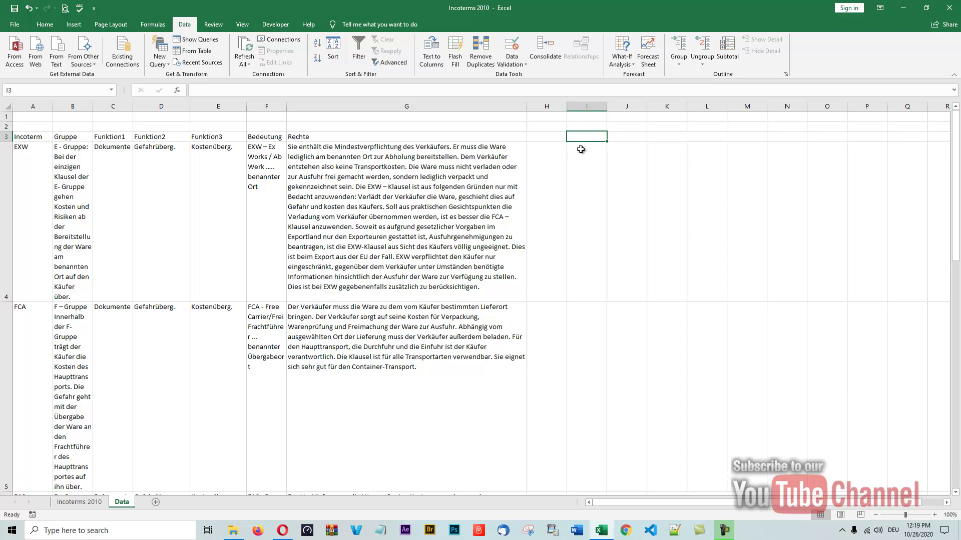
drag(572, 146, 584, 140)
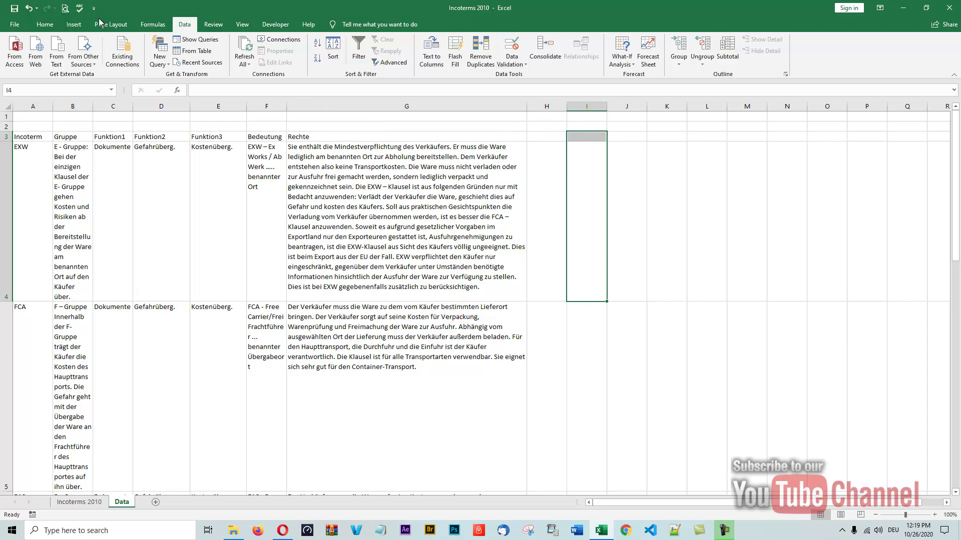
Step: Check the range that the name Incoterms refers to in the Name Manager, and return to the Incoterms 2010 sheet
click(152, 25)
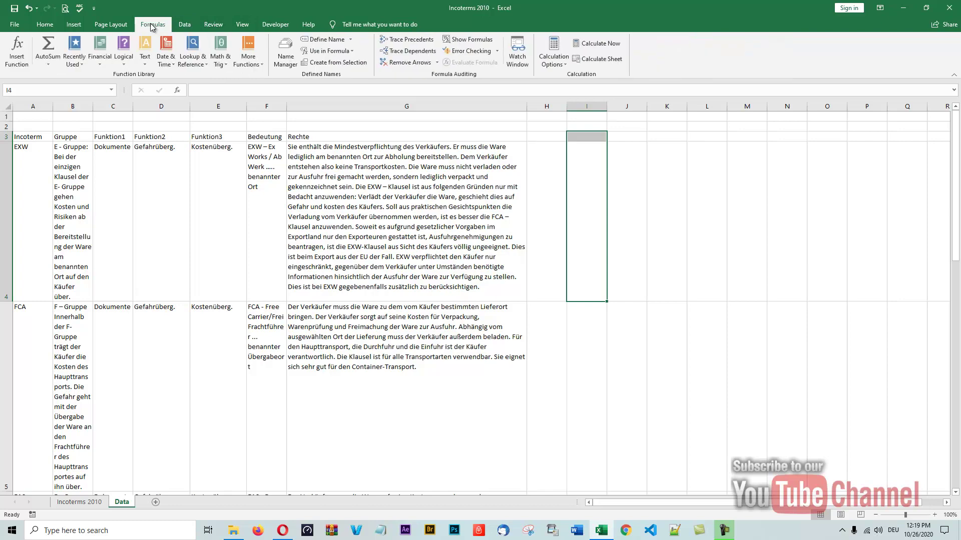
click(285, 66)
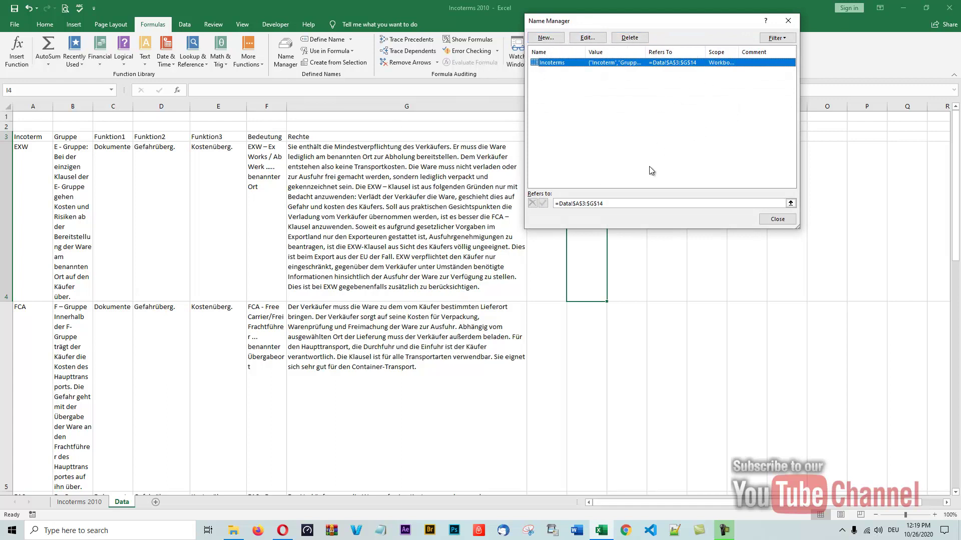
click(779, 224)
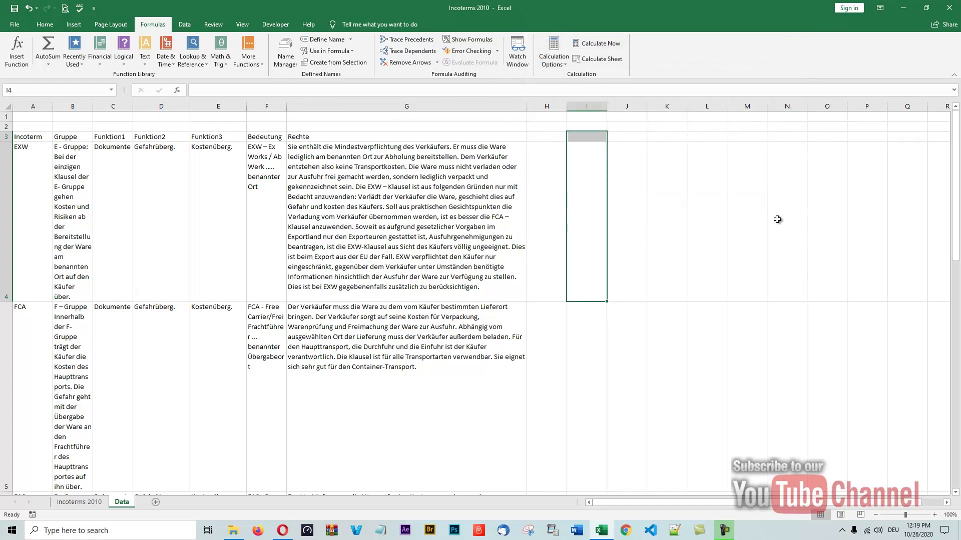
click(78, 503)
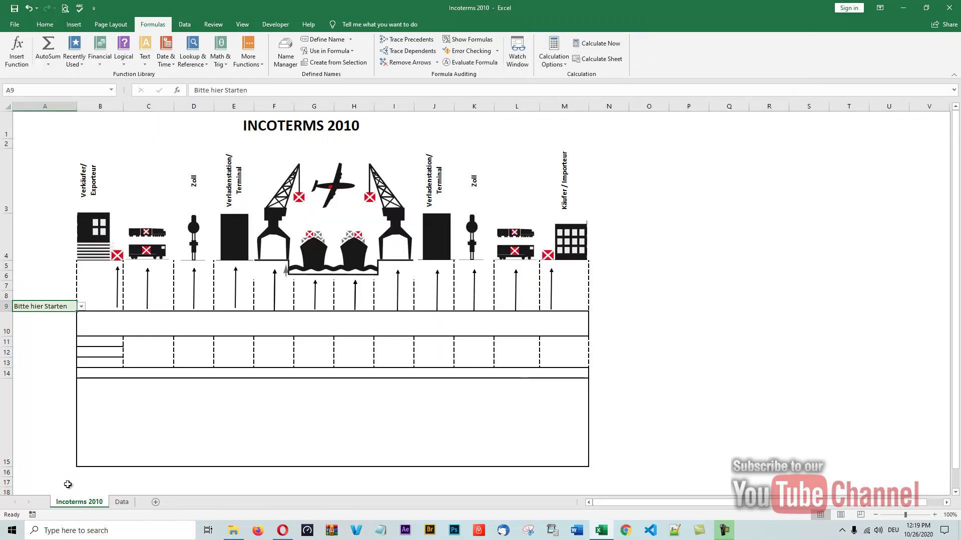